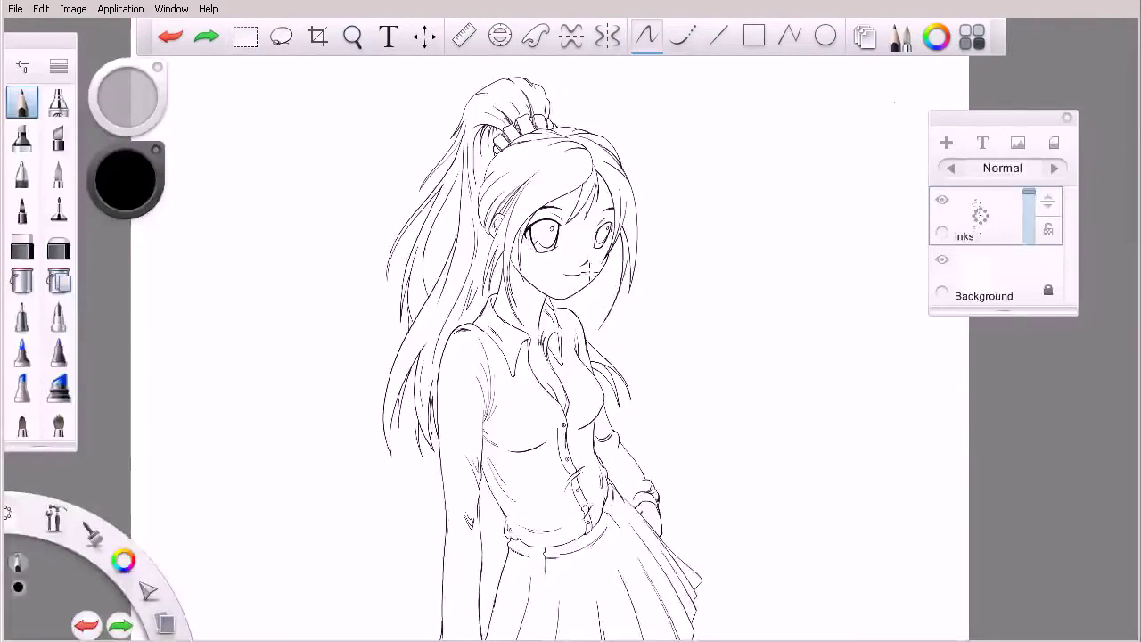
Step: Add a new layer directly above the inks layer
scroll(591, 270, "up", 3)
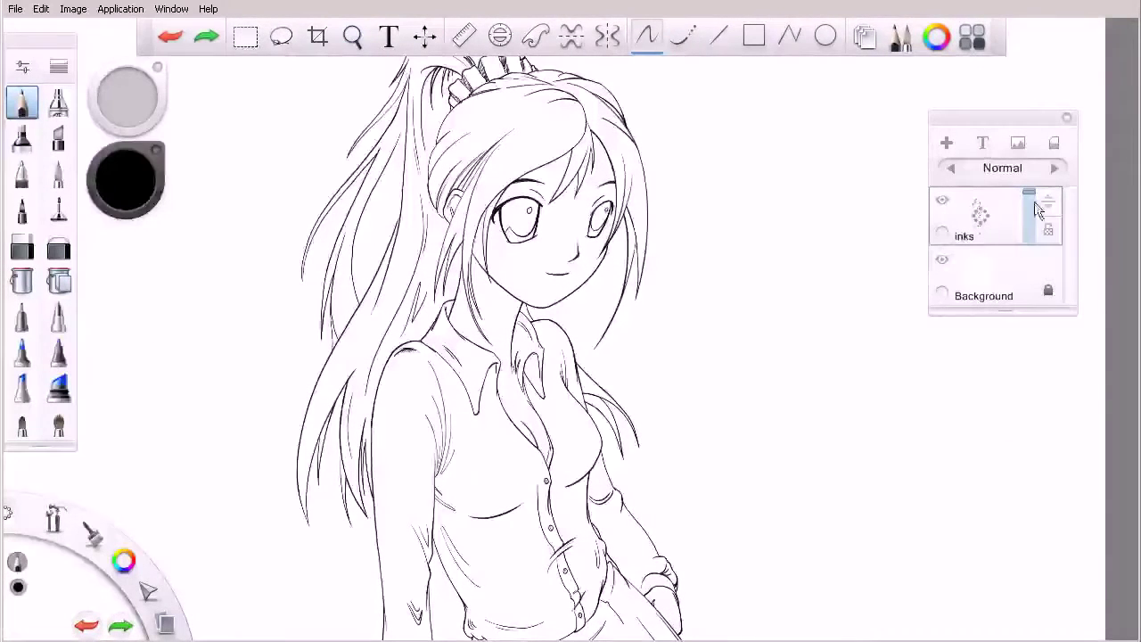
mouse_move(1019, 119)
left_mouse_down()
mouse_move(1040, 133)
mouse_move(1020, 112)
left_mouse_up()
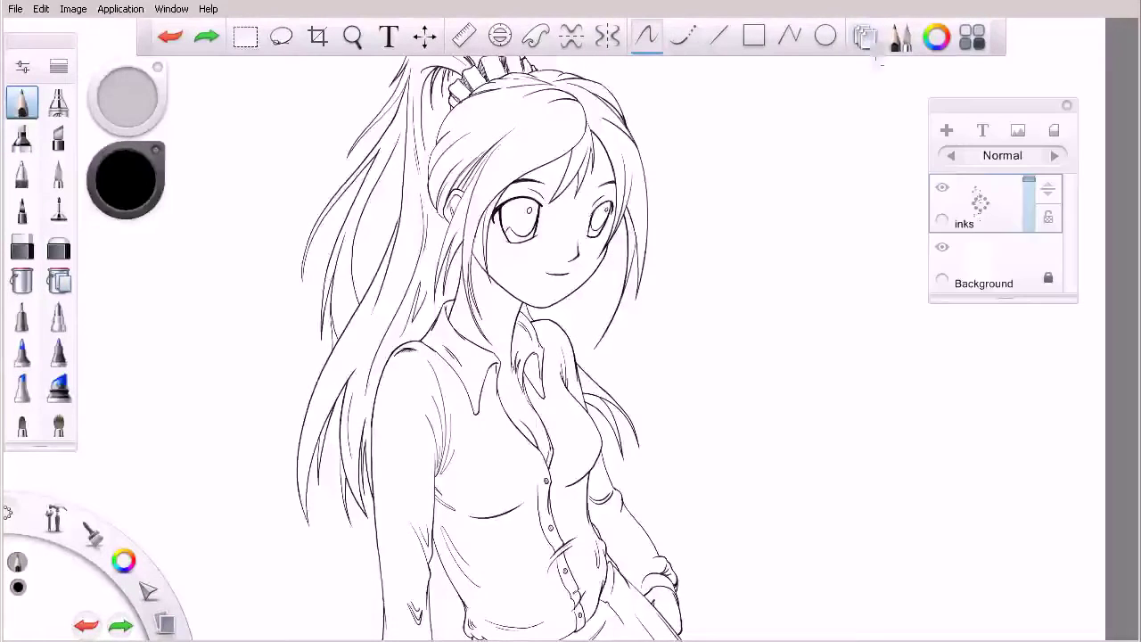
left_click_drag(1012, 109, 1012, 106)
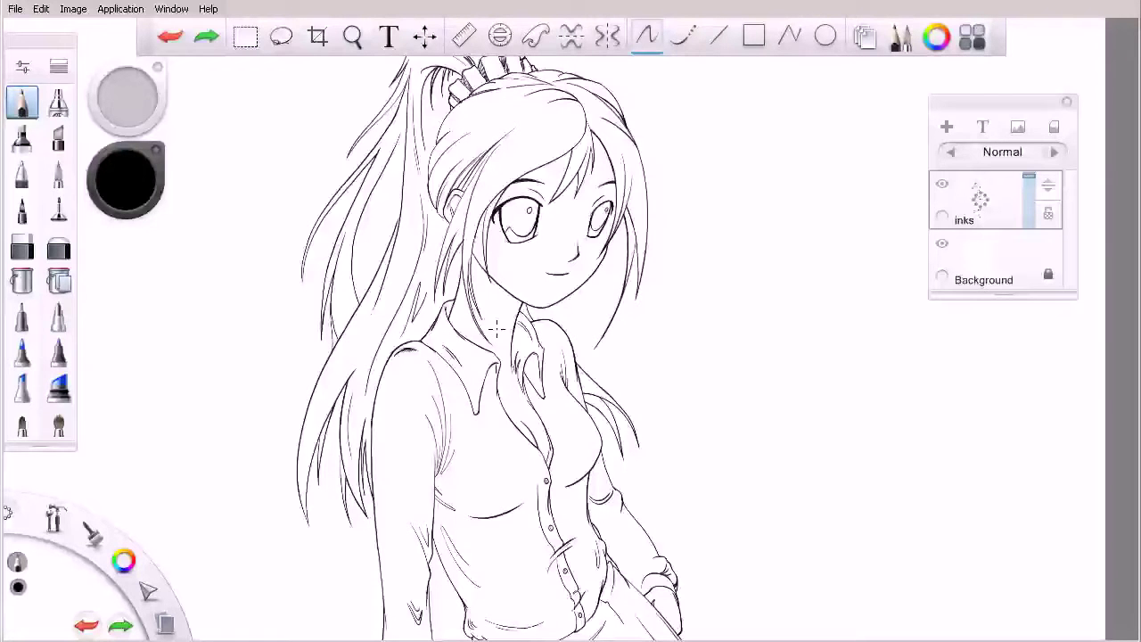
left_click(981, 202)
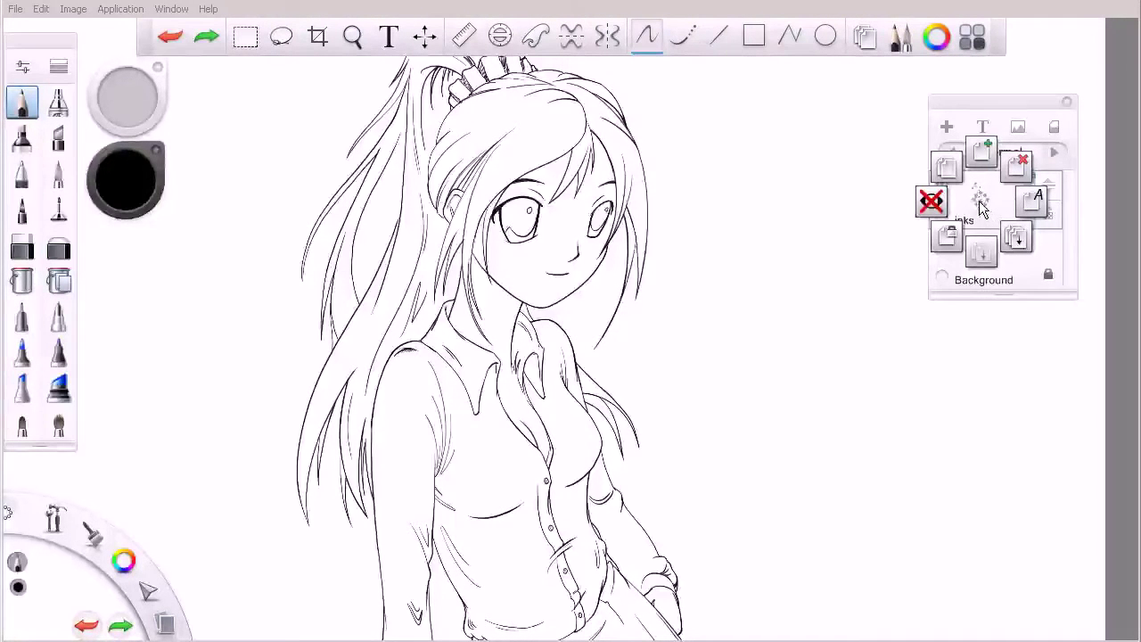
left_click_drag(983, 203, 988, 152)
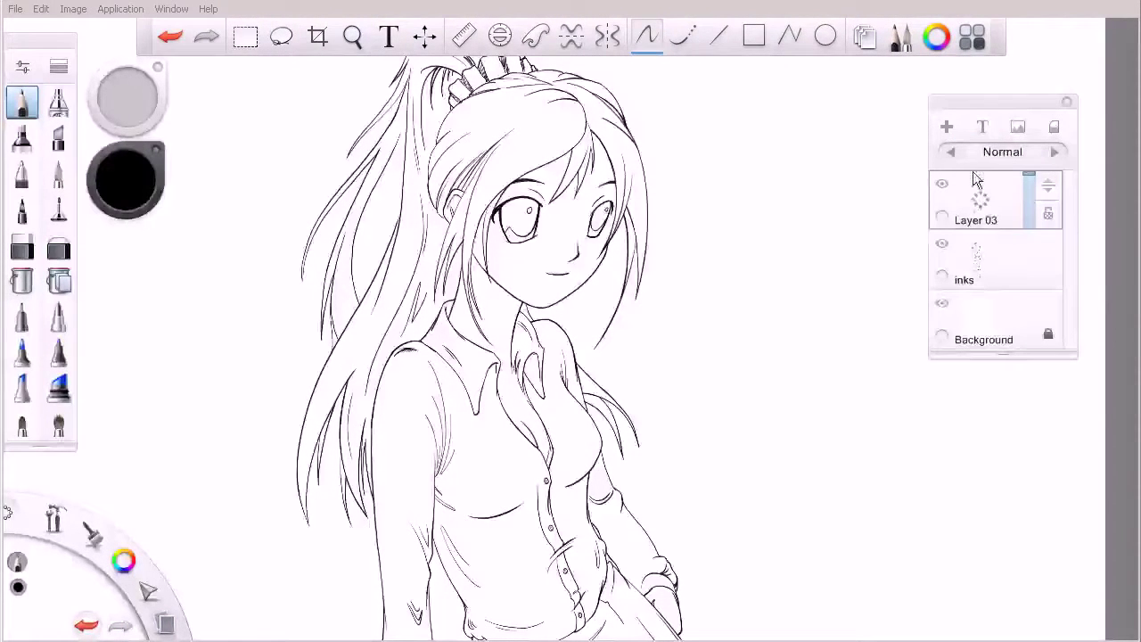
Step: Rename the new layer as shadows/highlights
left_click(979, 202)
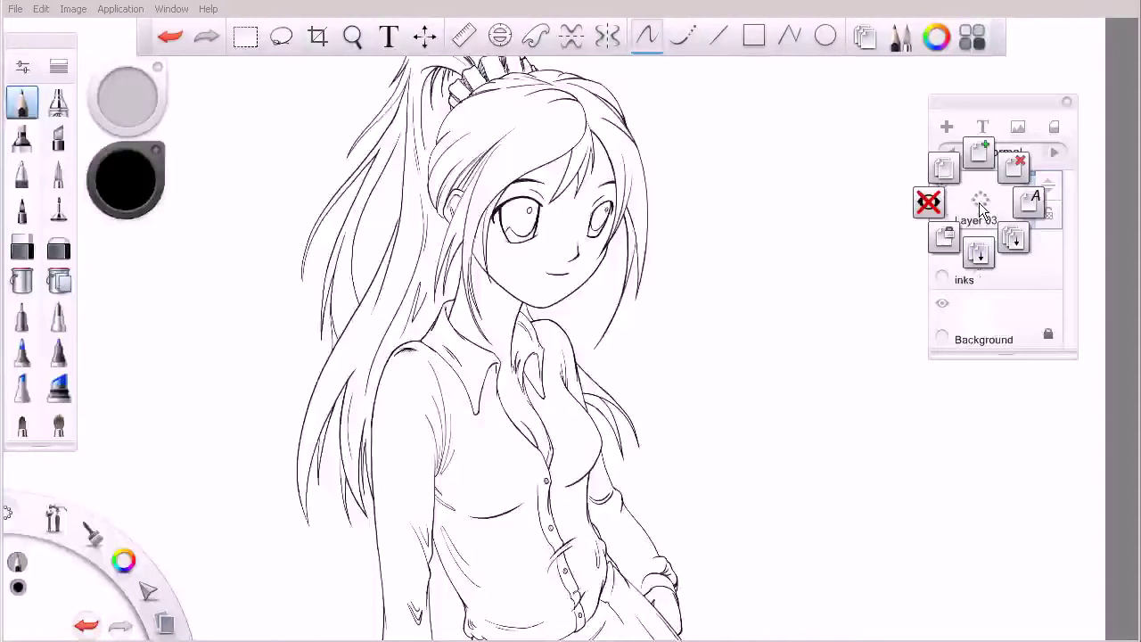
left_click(1030, 201)
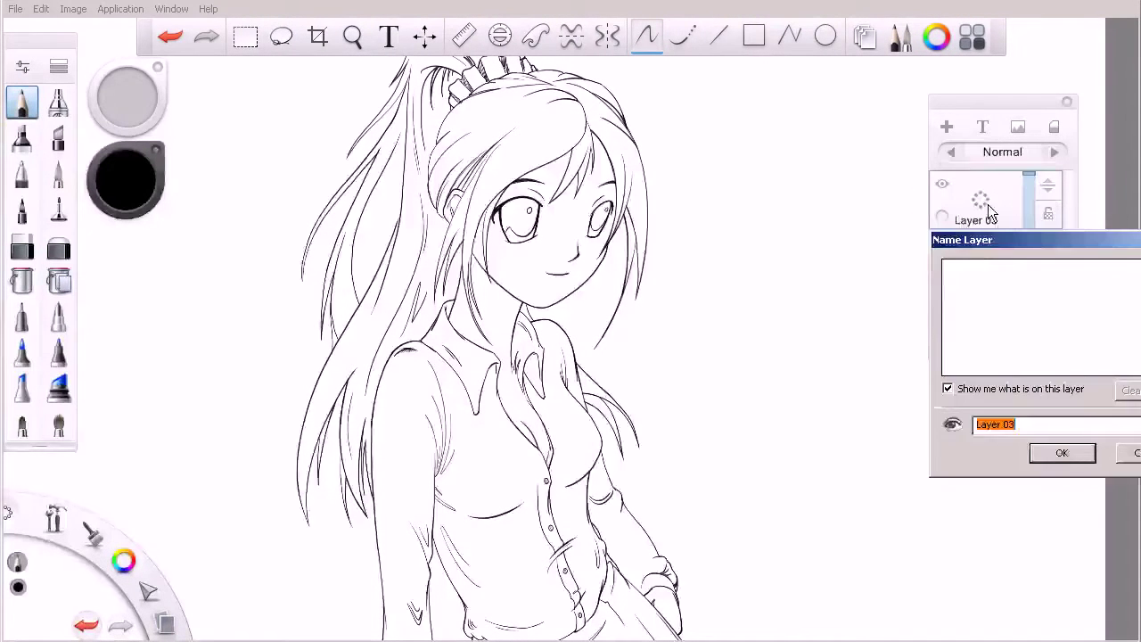
left_click_drag(1027, 248, 866, 229)
left_click_drag(863, 402, 819, 402)
type("shad")
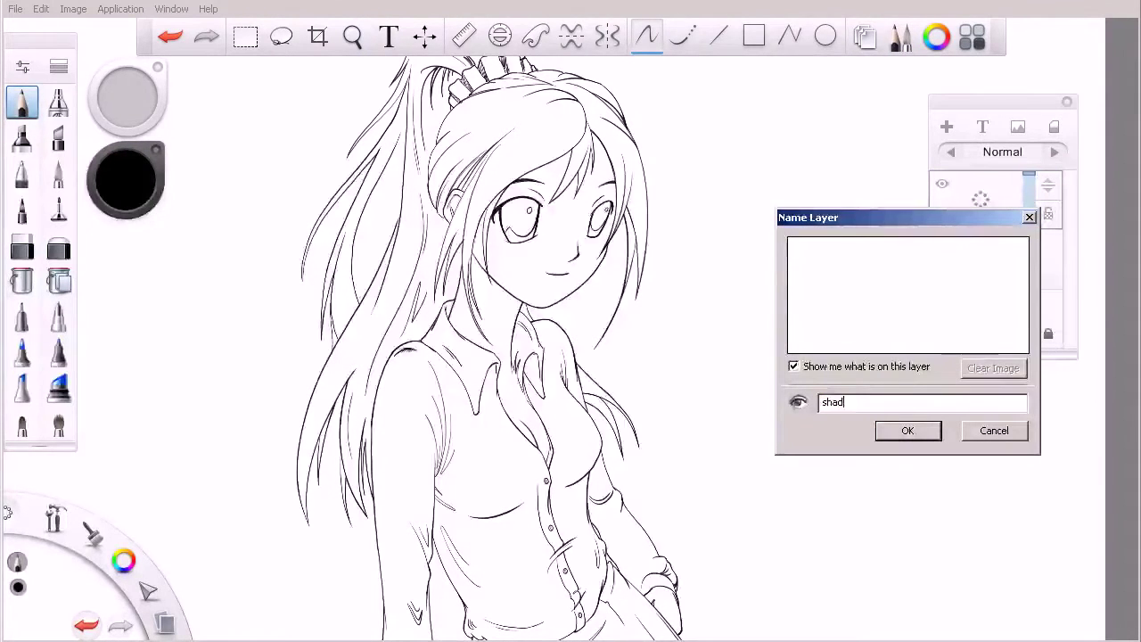
type("ows/hi")
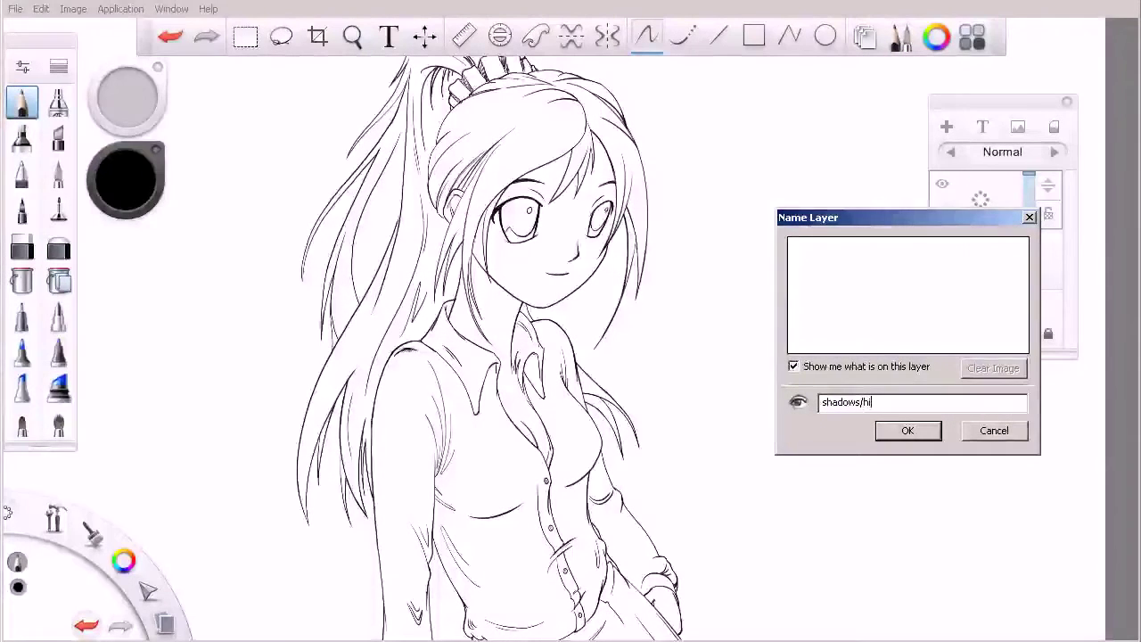
type("ghlights")
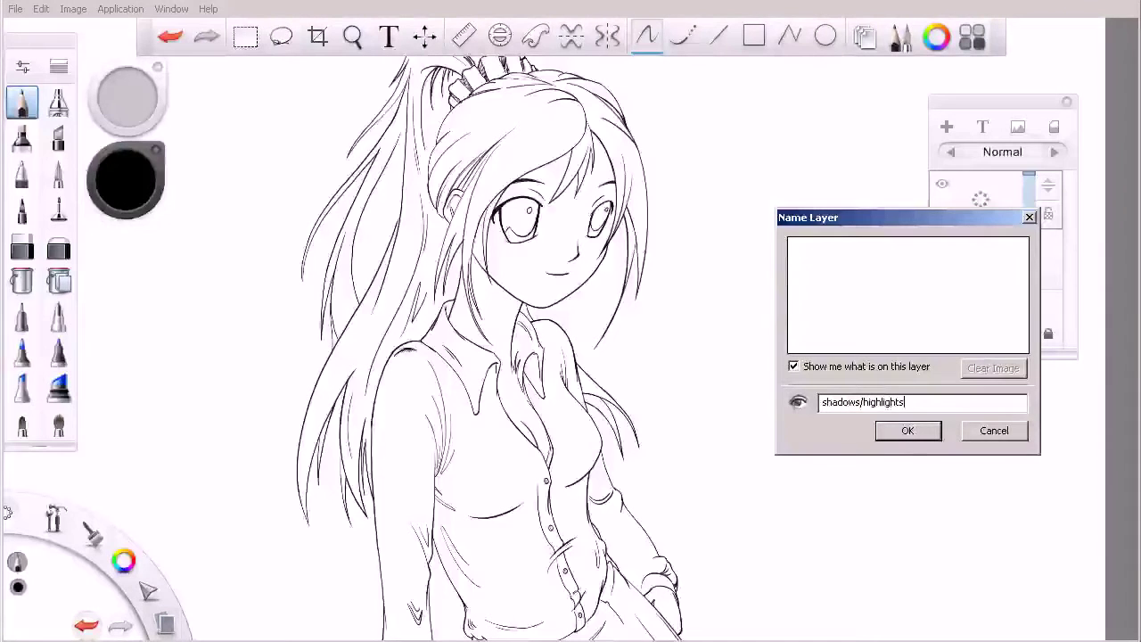
left_click(918, 430)
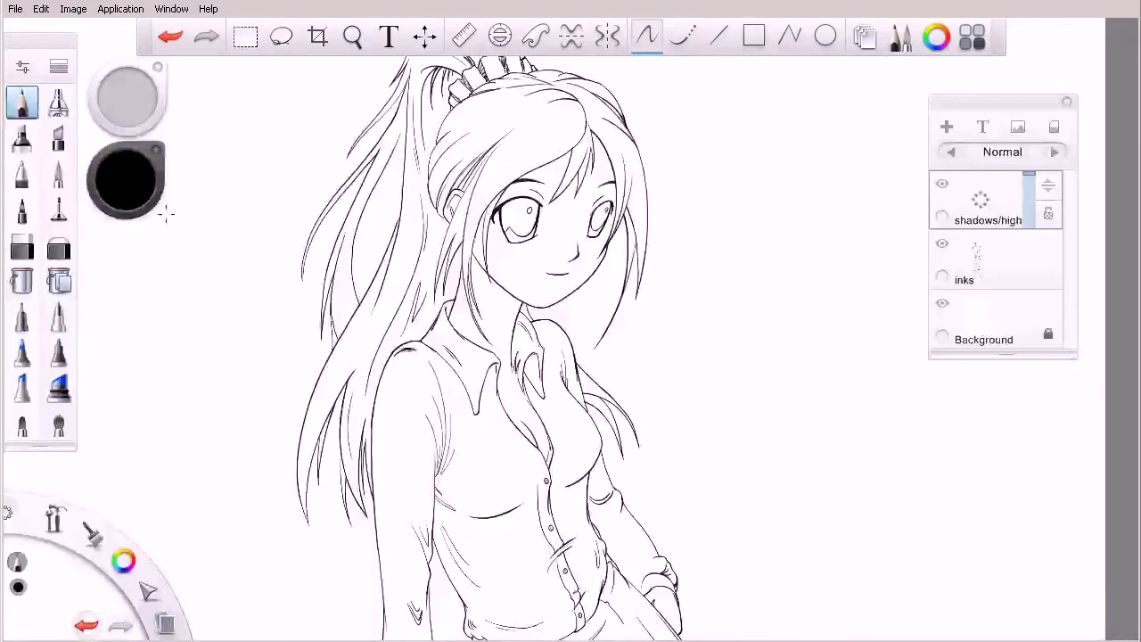
Step: Change the drawing colour from black to a bright, saturated blue for marking the shadows
left_click(132, 184)
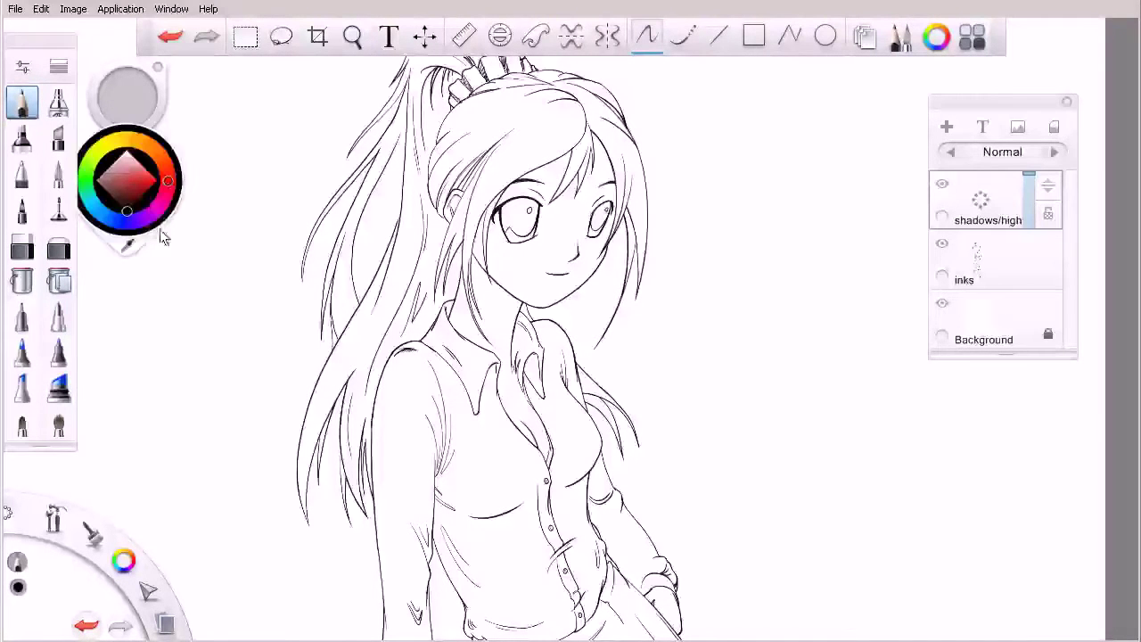
left_click_drag(116, 215, 92, 206)
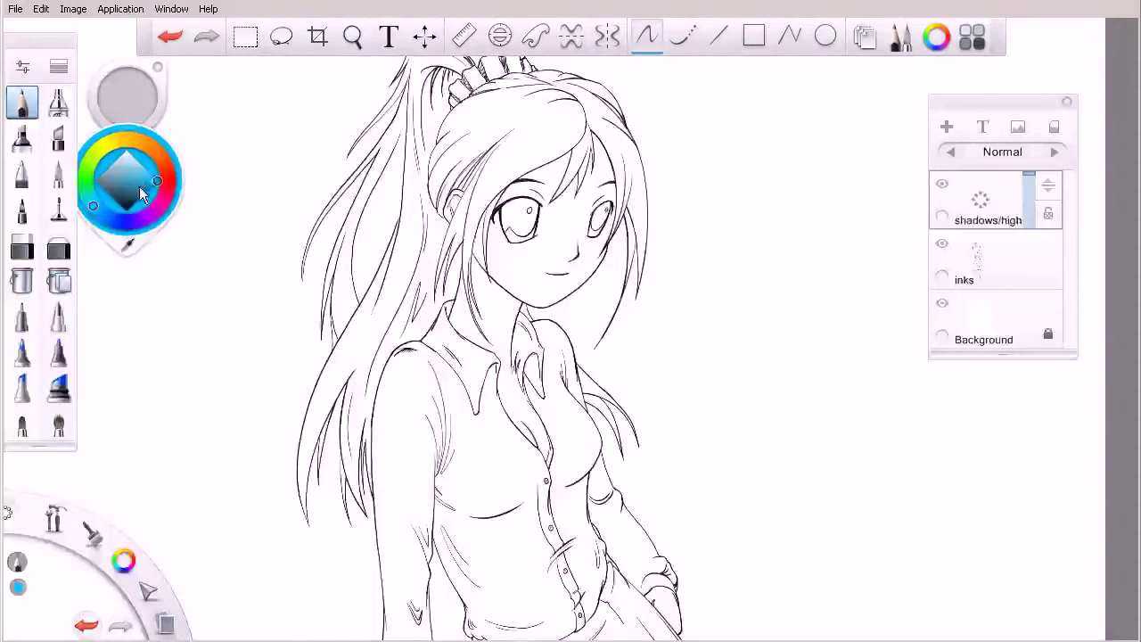
left_click_drag(98, 202, 101, 210)
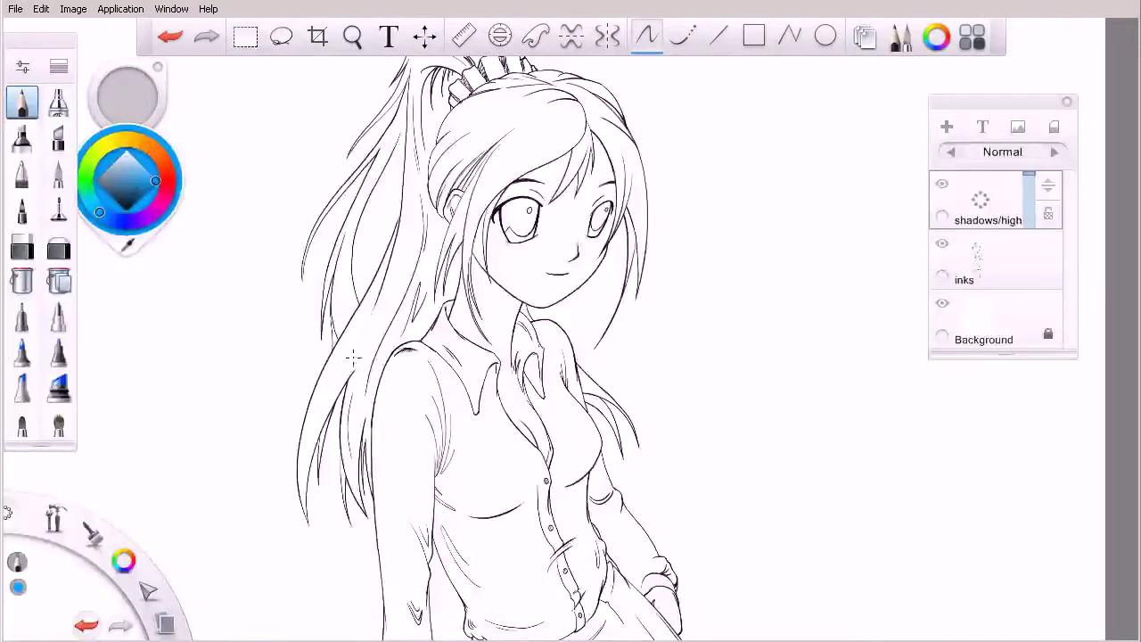
left_click_drag(257, 280, 249, 336)
key("ctrl+z")
key("ctrl+z")
Step: Sketch a thin blue shadow outline on the girl's forehead, following the lower edge of her bangs
key("space")
mouse_move(539, 250)
left_mouse_down()
mouse_move(594, 268)
mouse_move(604, 309)
mouse_move(569, 403)
left_mouse_up()
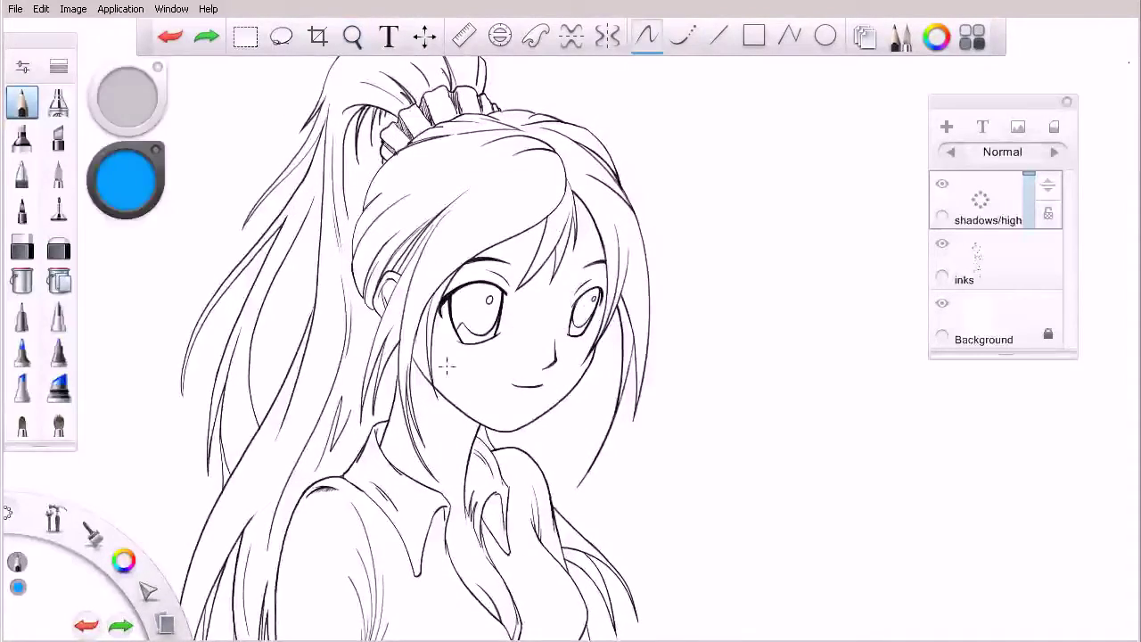
key("space")
mouse_move(530, 353)
left_mouse_down()
mouse_move(575, 358)
mouse_move(585, 401)
mouse_move(544, 408)
left_mouse_up()
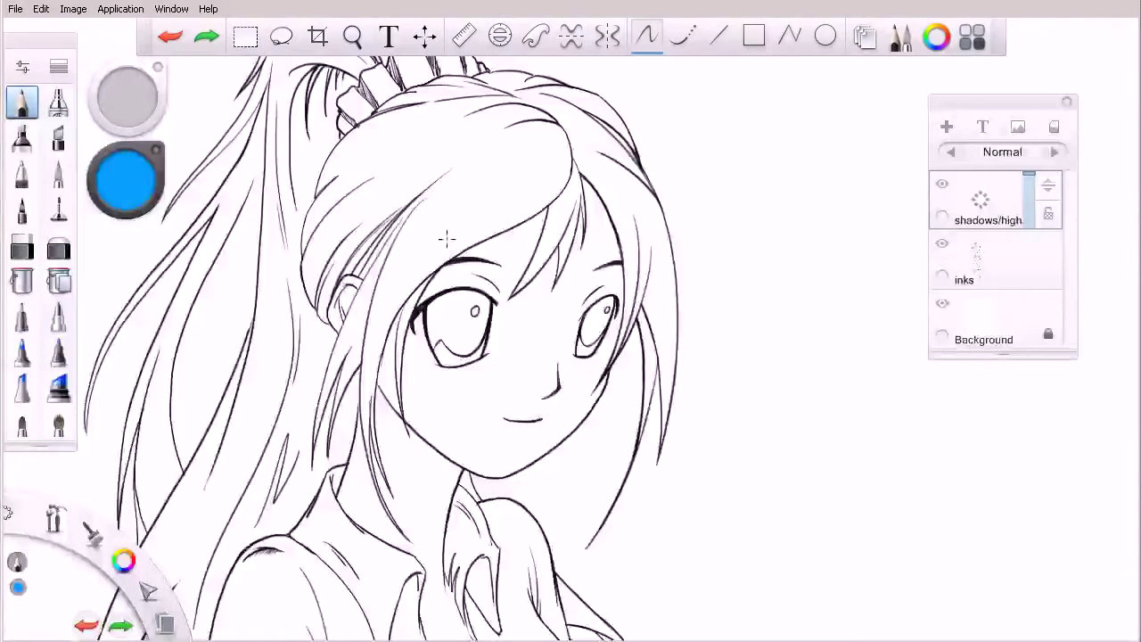
key("space")
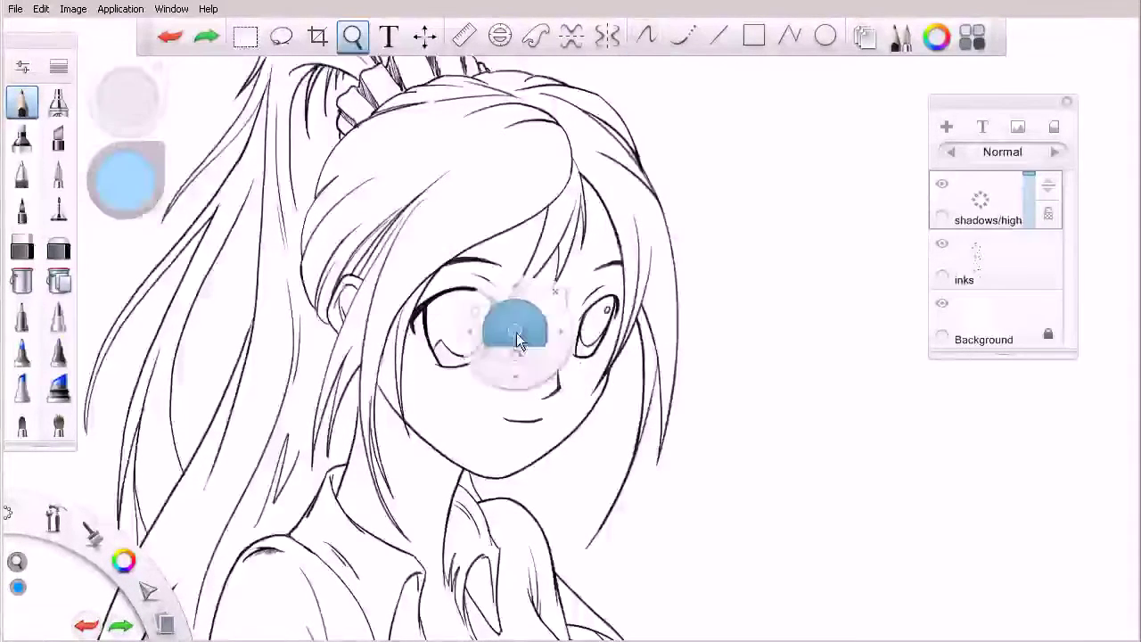
left_click_drag(517, 334, 542, 201)
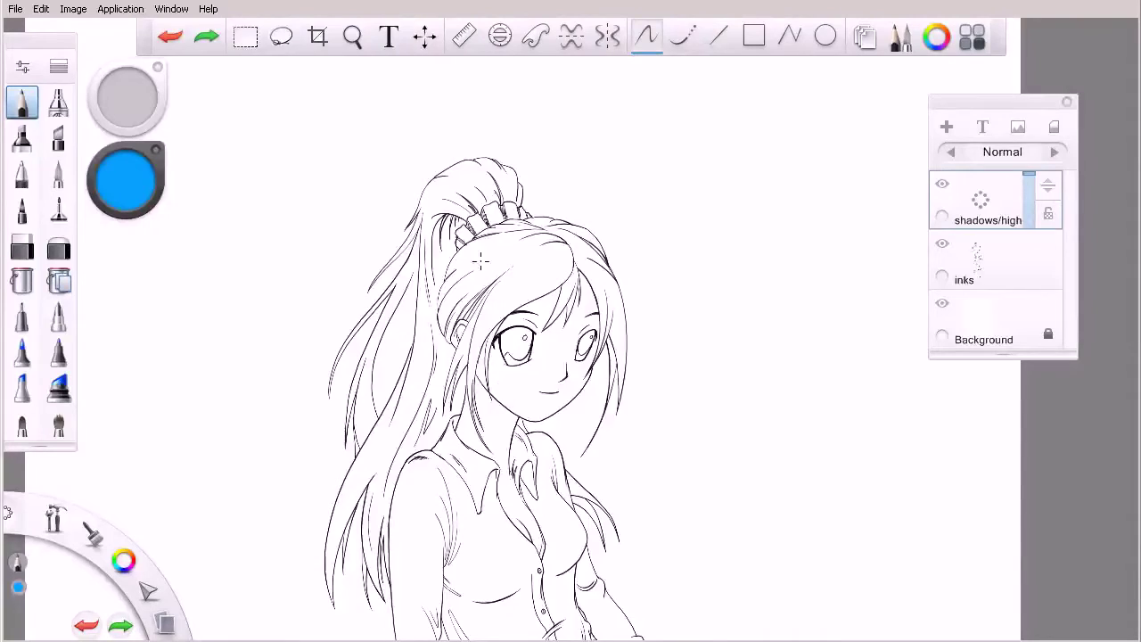
key("space")
left_click_drag(545, 329, 666, 341)
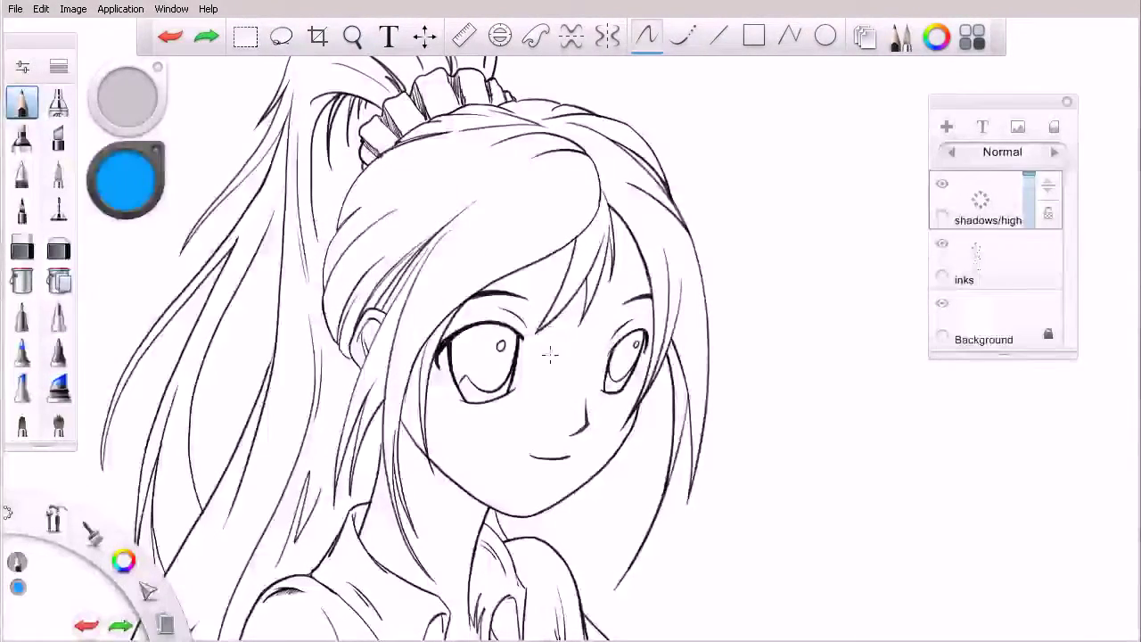
key("space")
left_click_drag(556, 314, 601, 322)
left_click_drag(597, 362, 613, 302)
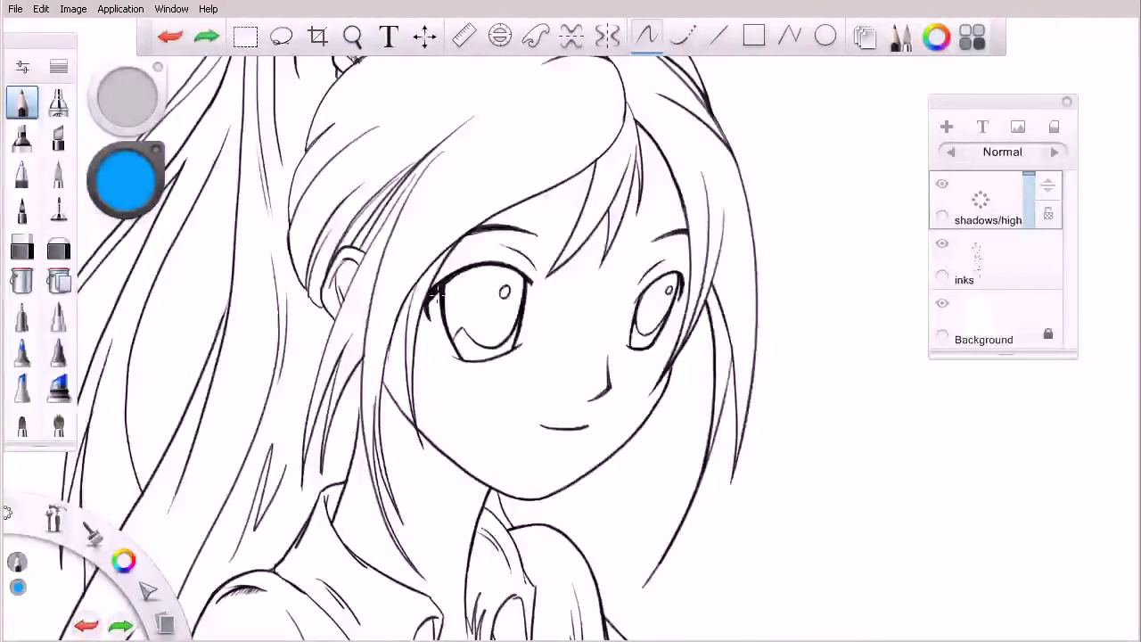
left_click_drag(596, 166, 580, 179)
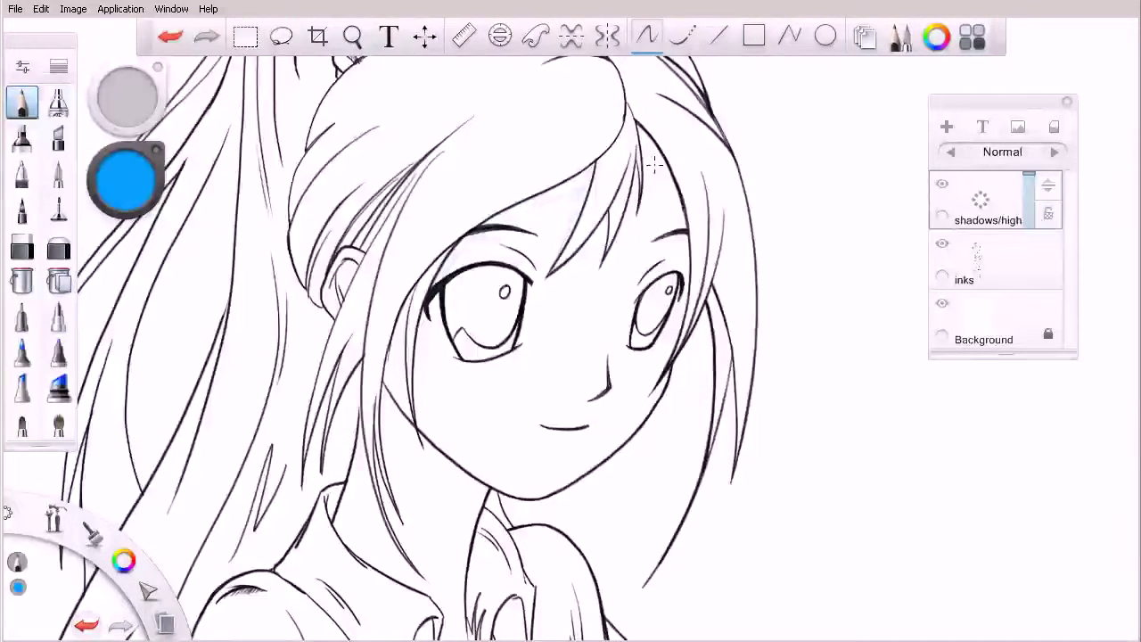
key("ctrl+z")
key("ctrl+y")
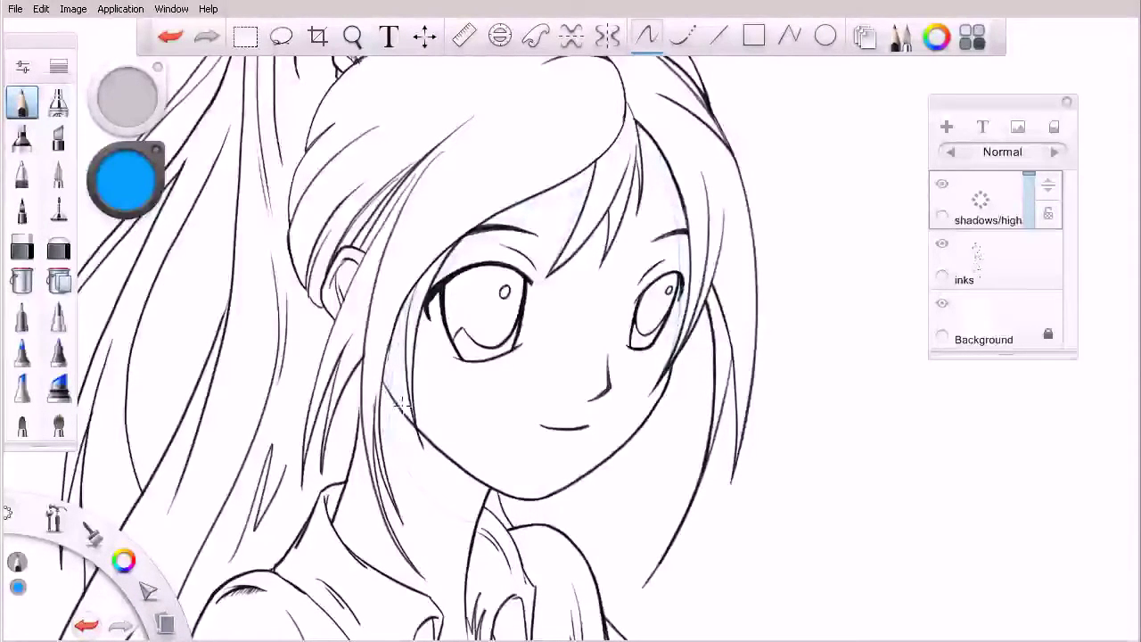
Step: Mark and hatch the blue cast shadow on the neck under the jaw and beside the shirt collar
left_click_drag(433, 472, 498, 488)
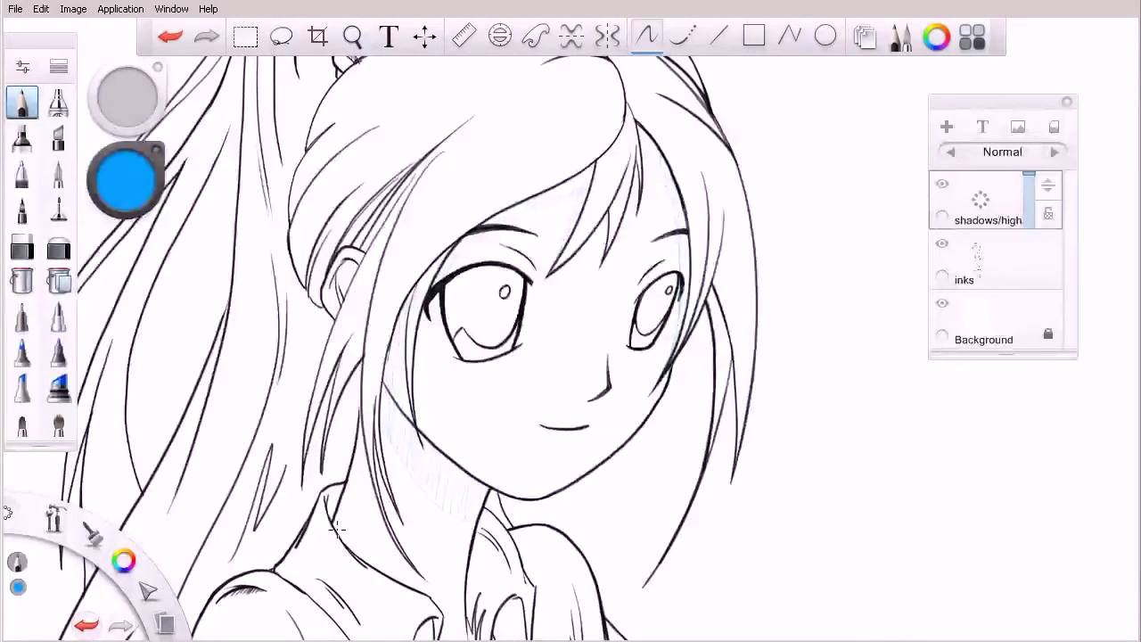
key("space")
left_click_drag(517, 421, 491, 443)
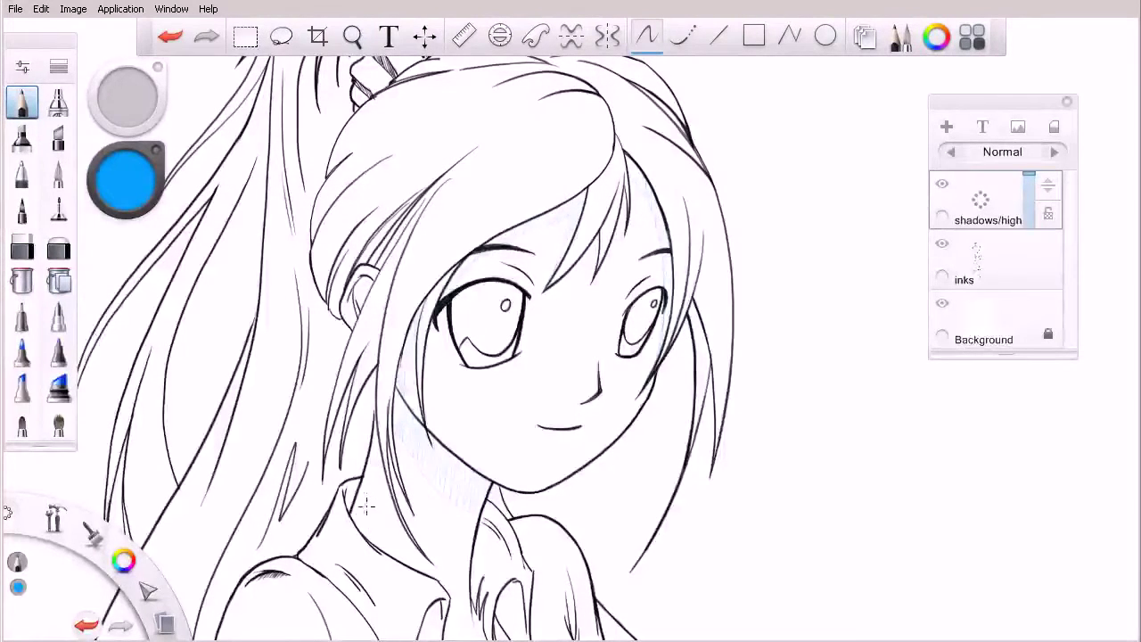
left_click_drag(364, 514, 434, 563)
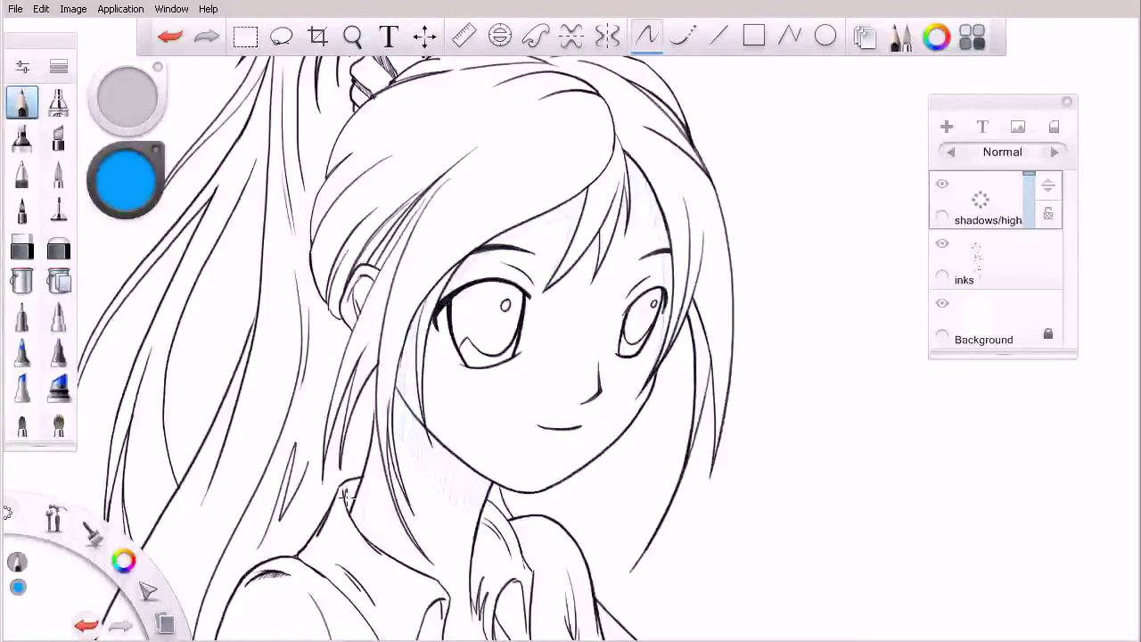
key("ctrl+z")
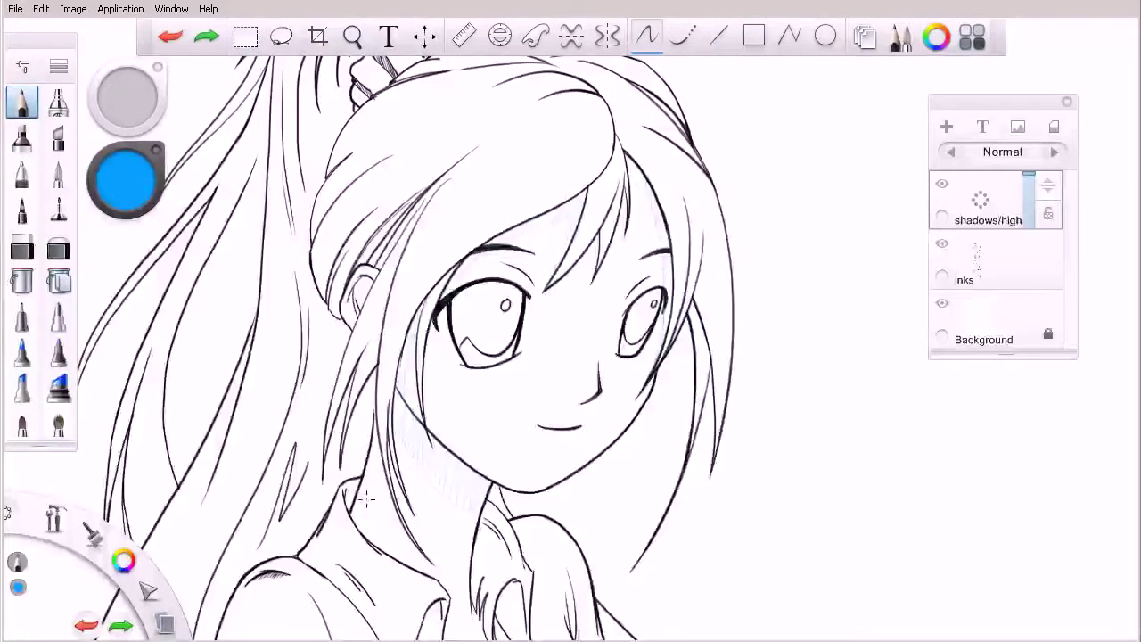
mouse_move(365, 499)
left_mouse_down()
mouse_move(378, 421)
mouse_move(364, 533)
left_mouse_up()
Step: Shade the far side of the face in light blue, from the brow past the eye to the cheek
mouse_move(530, 470)
left_mouse_down()
mouse_move(473, 489)
mouse_move(433, 484)
left_mouse_up()
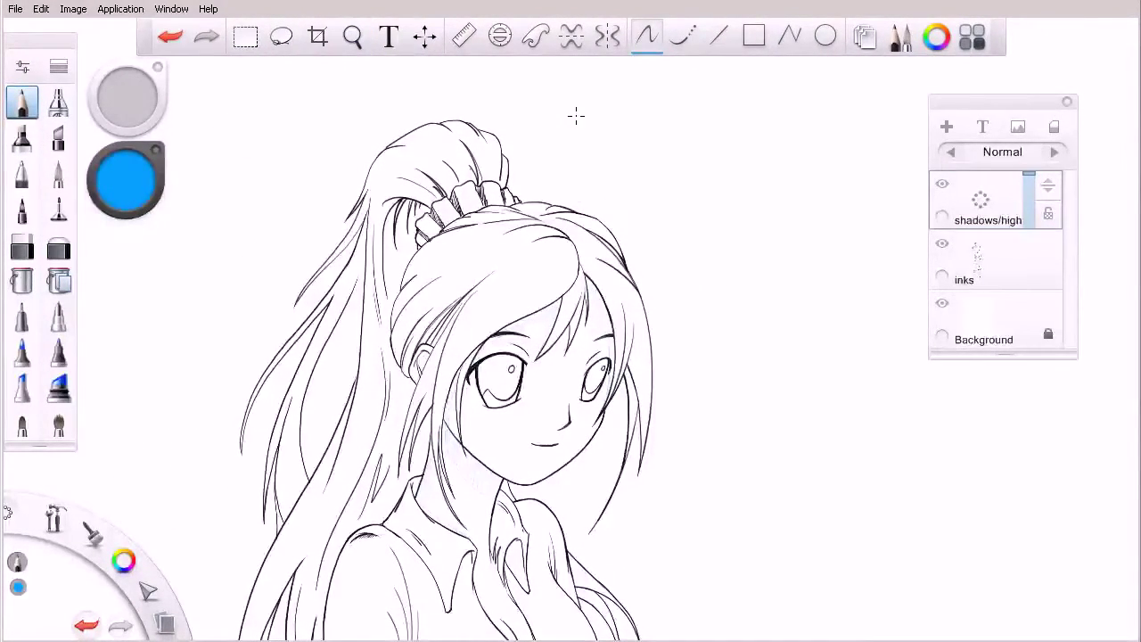
left_click_drag(563, 391, 615, 387)
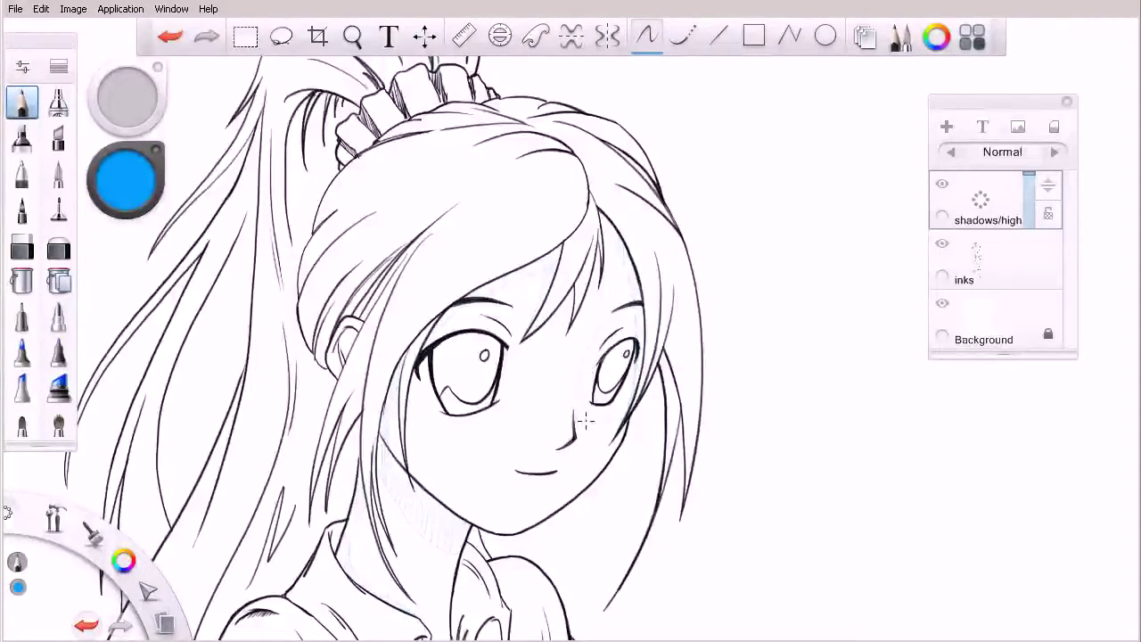
left_click_drag(634, 364, 637, 398)
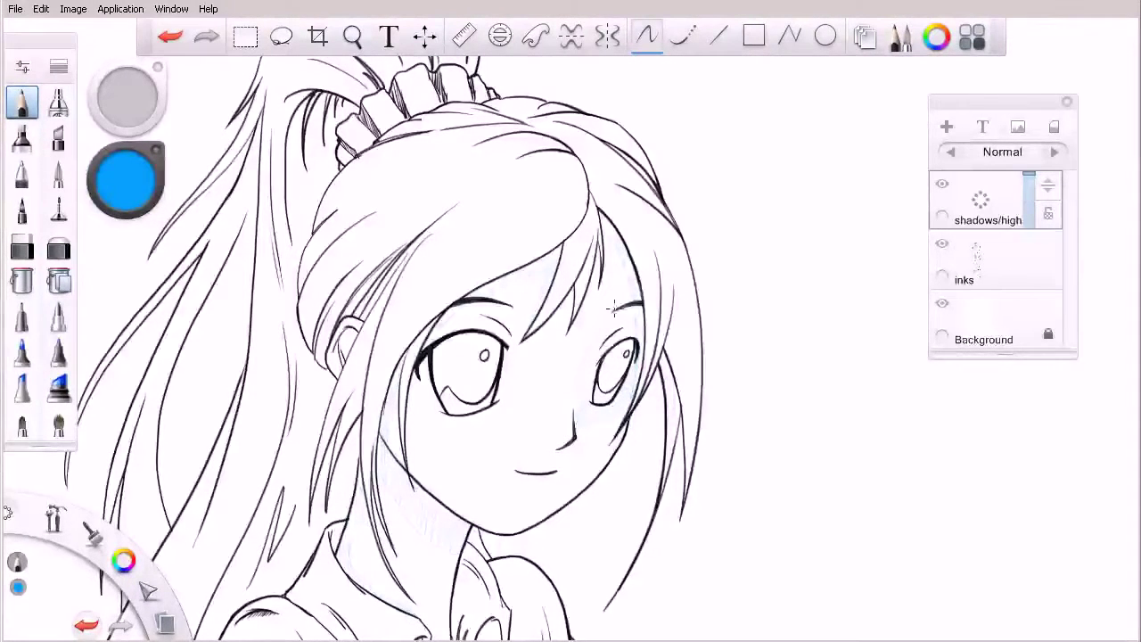
left_click_drag(633, 314, 635, 399)
Step: Sketch light blue shadows below the lower lip and along the chin, and undo the last chin stroke
key("space")
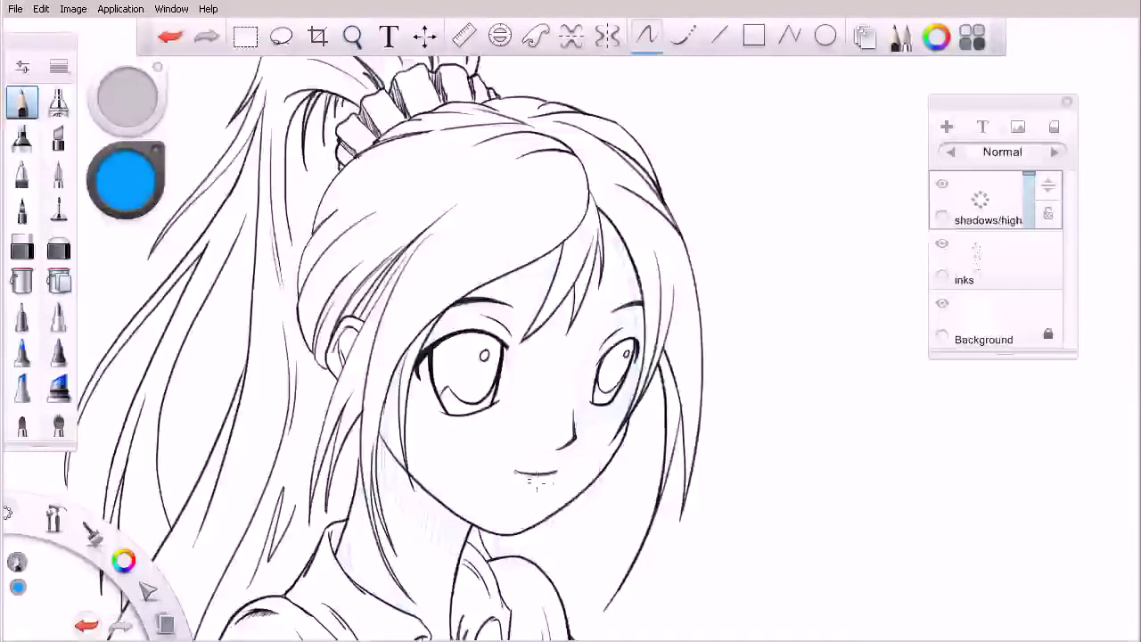
key("space")
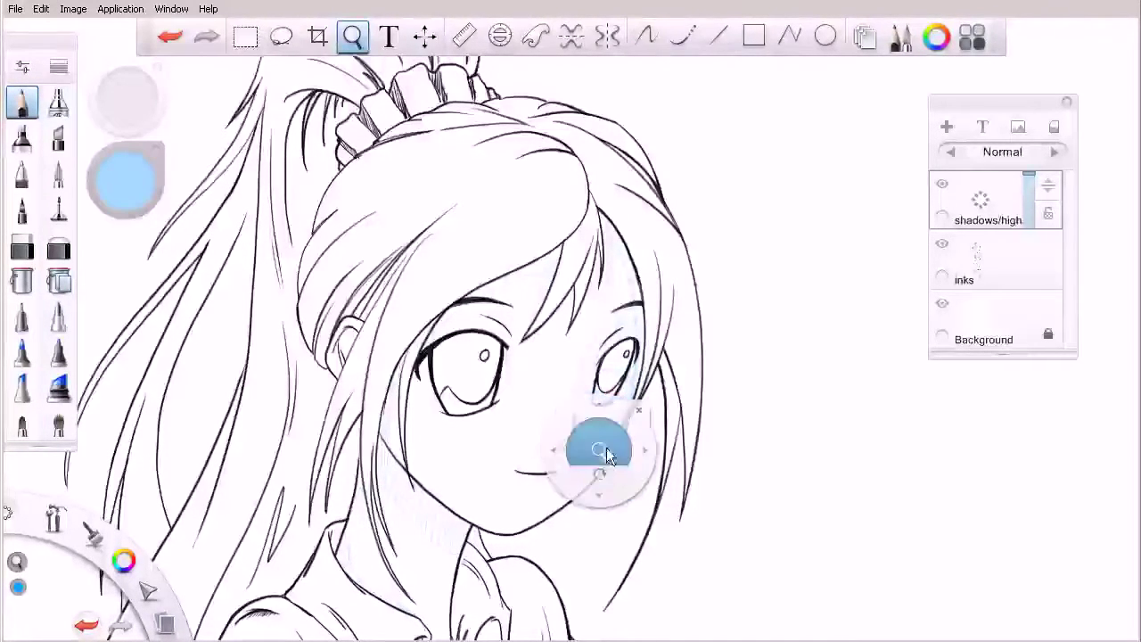
mouse_move(606, 455)
left_mouse_down()
mouse_move(633, 469)
mouse_move(658, 372)
left_mouse_up()
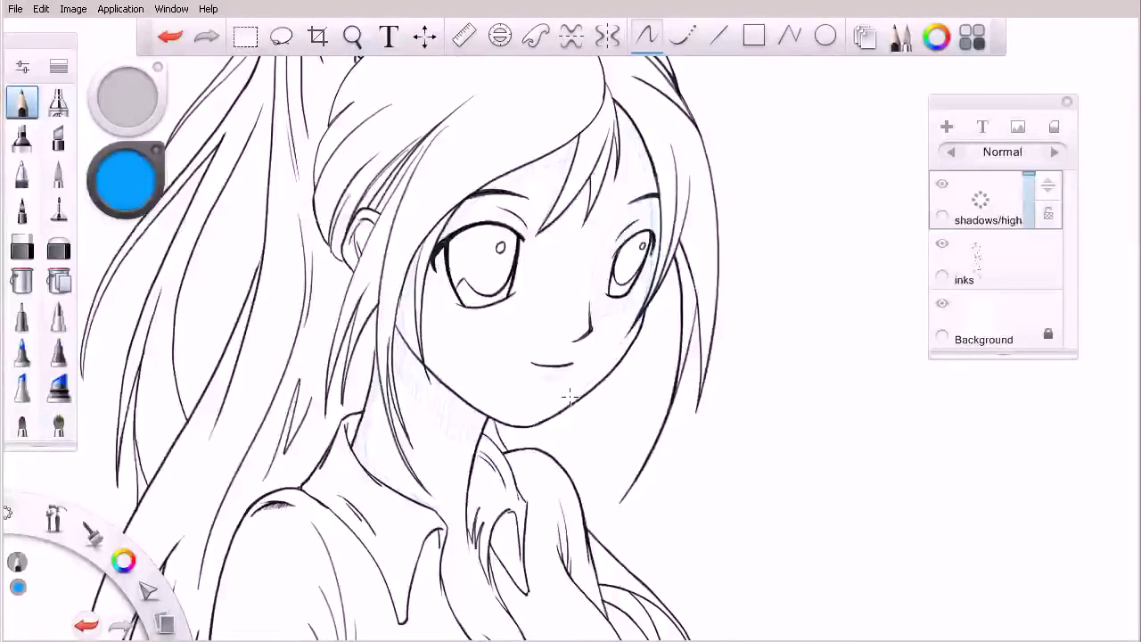
key("ctrl+z")
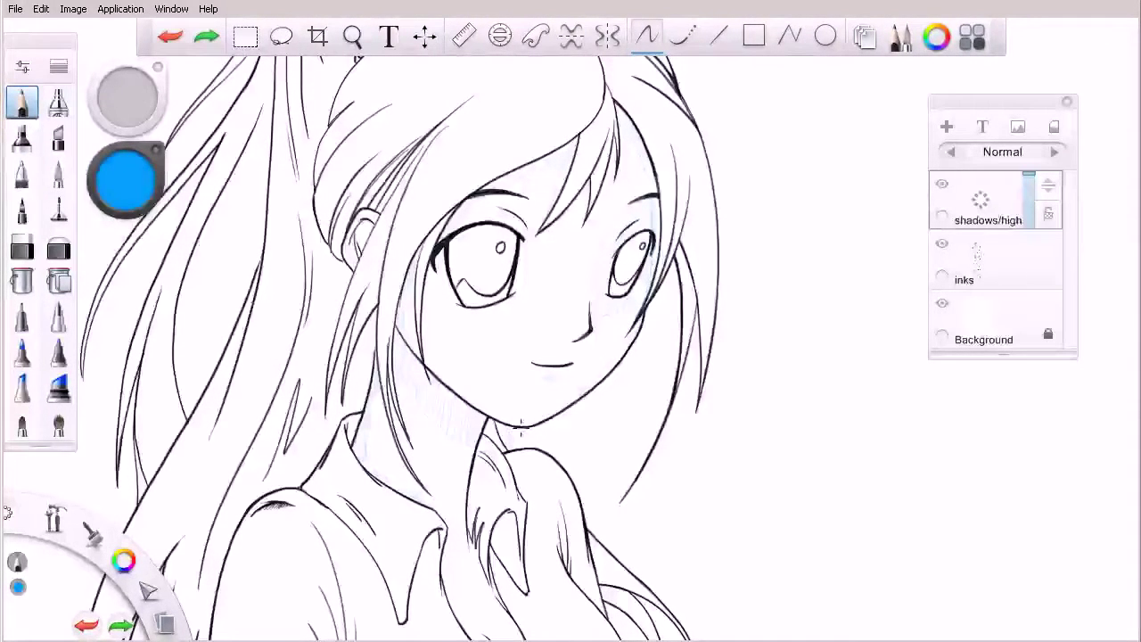
key("ctrl+y")
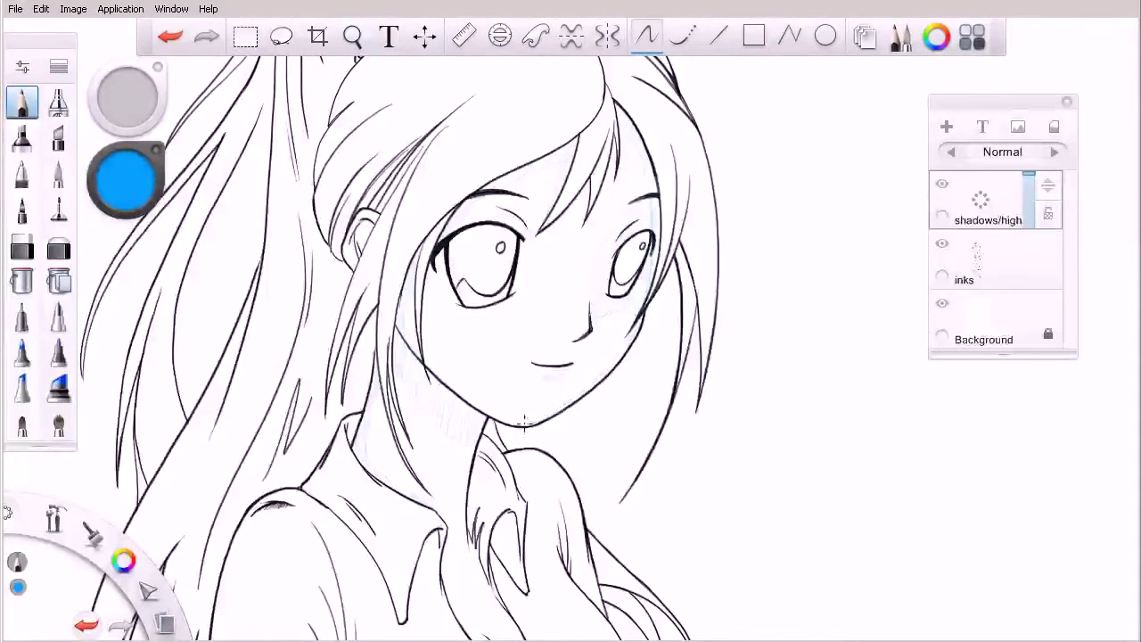
key("ctrl+z")
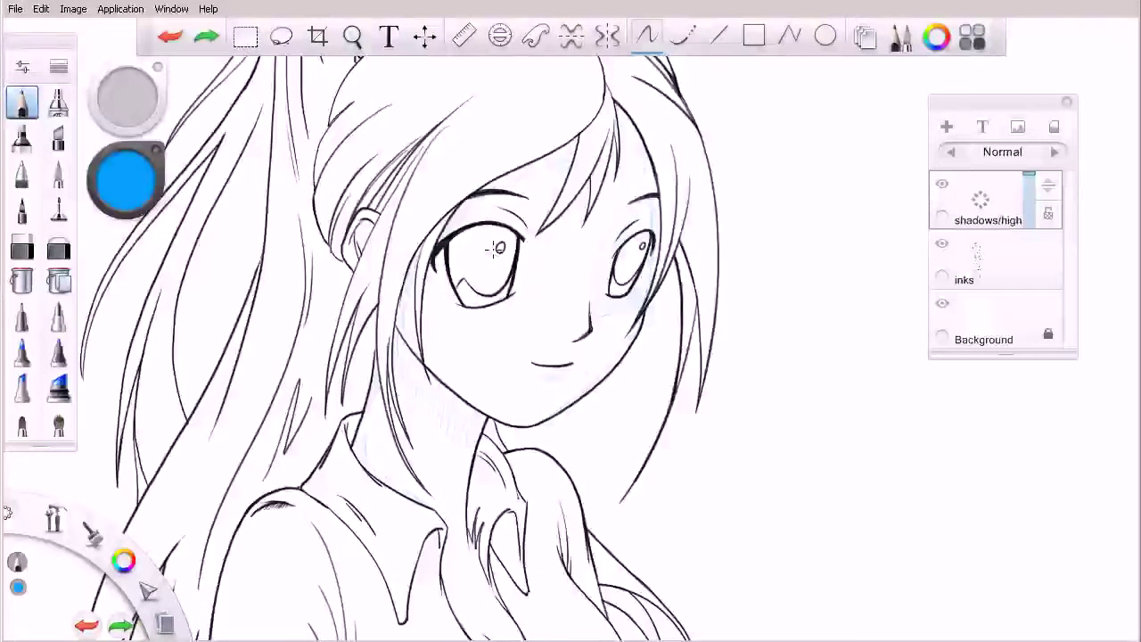
Step: Choose the eraser from the Copic Marker Illustration brush set and lighten the blue shading along the far cheek and jaw
left_click(57, 72)
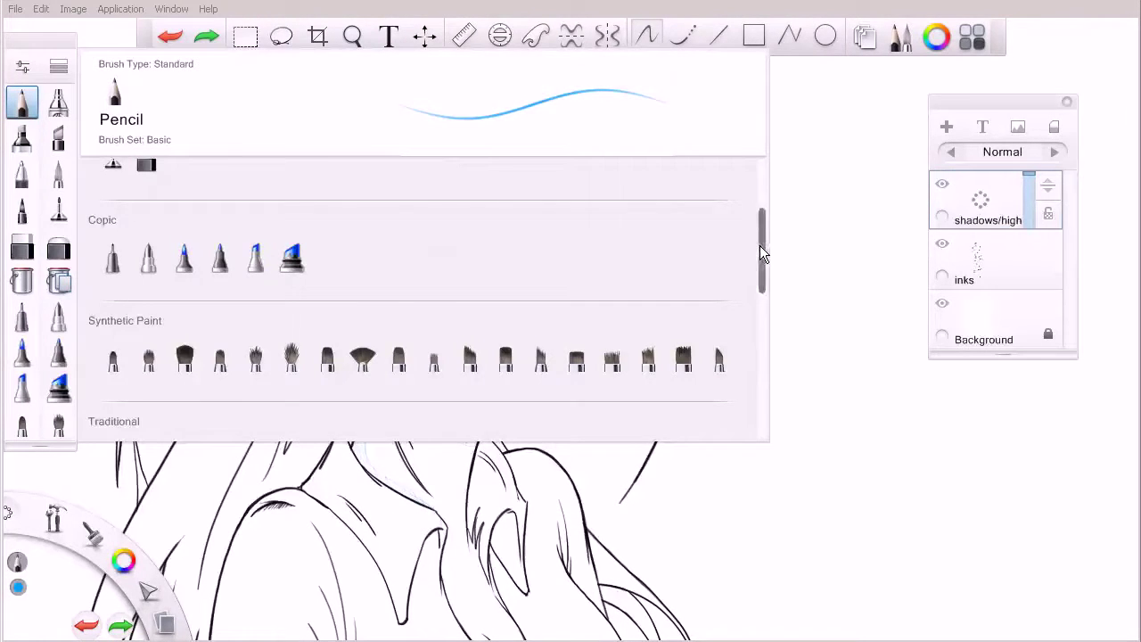
scroll(760, 245, "up", 3)
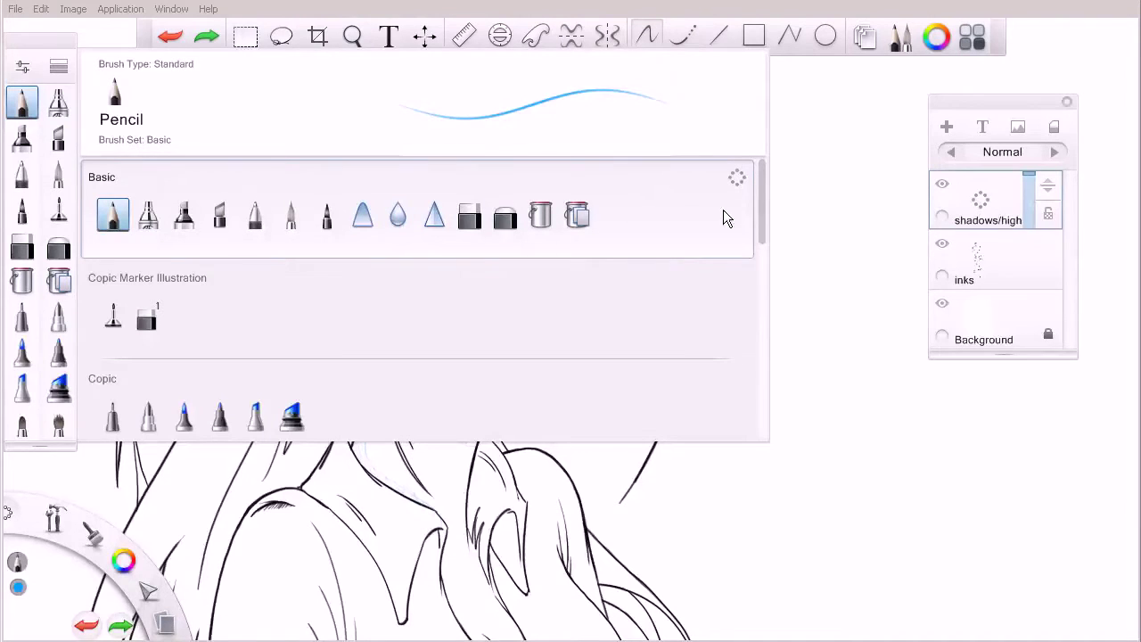
left_click(738, 185)
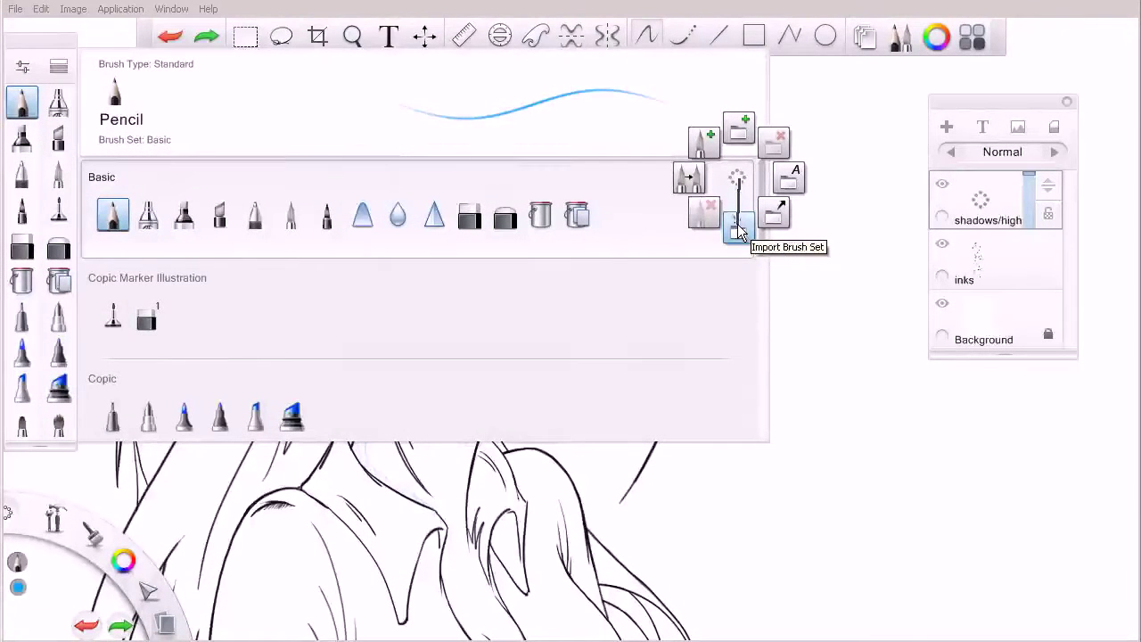
left_click_drag(737, 225, 738, 176)
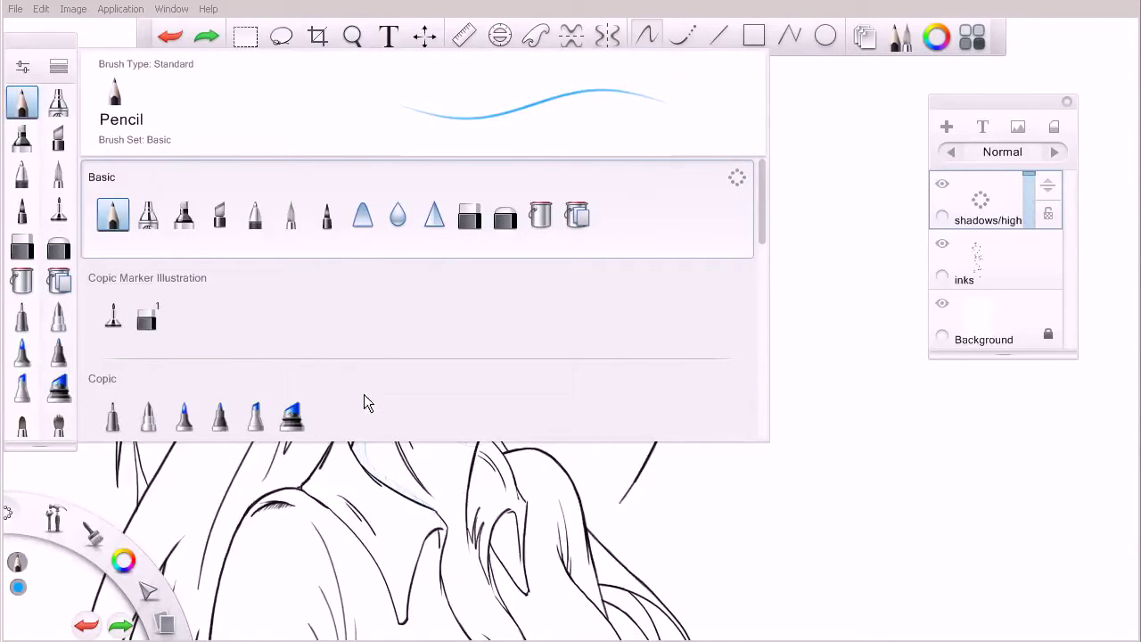
left_click(149, 322)
left_click(54, 73)
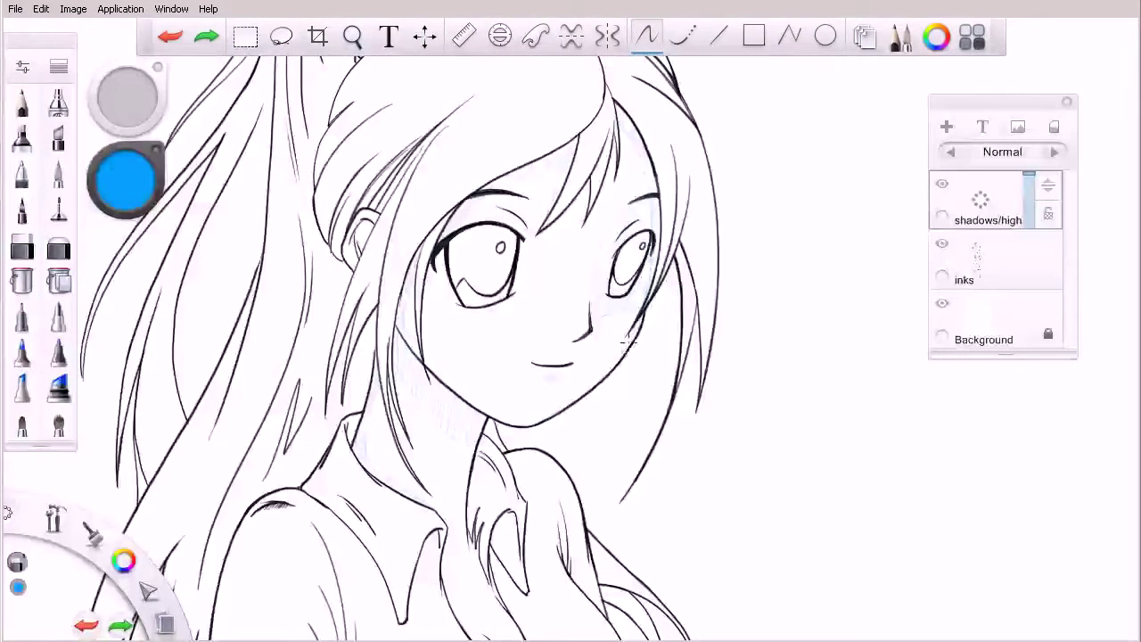
mouse_move(636, 327)
left_mouse_down()
mouse_move(559, 410)
mouse_move(592, 391)
left_mouse_up()
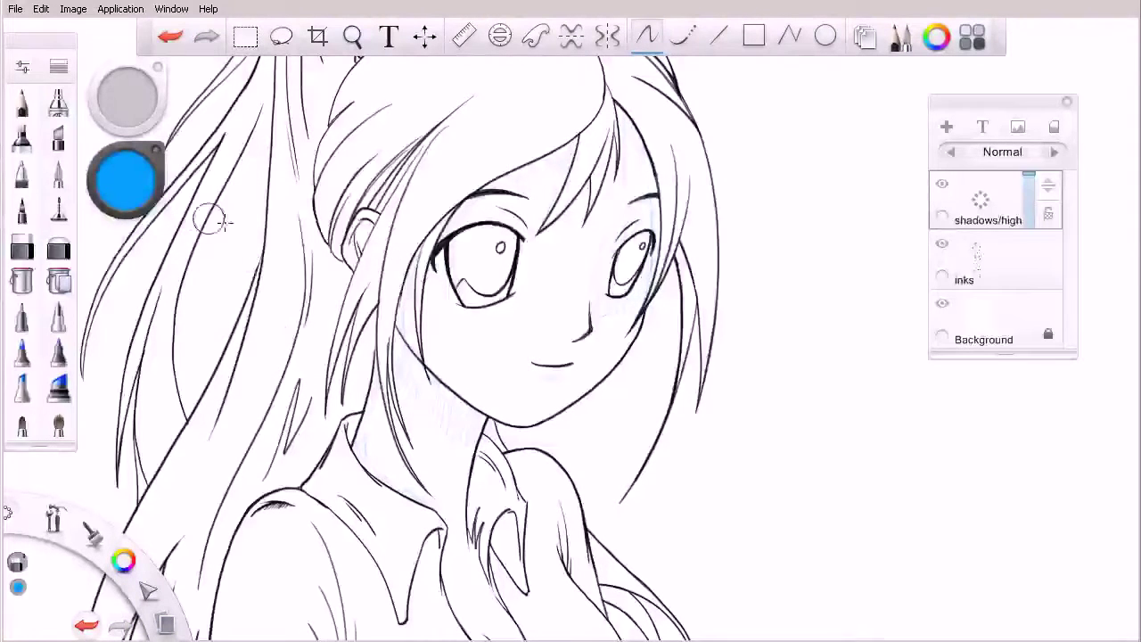
key("e")
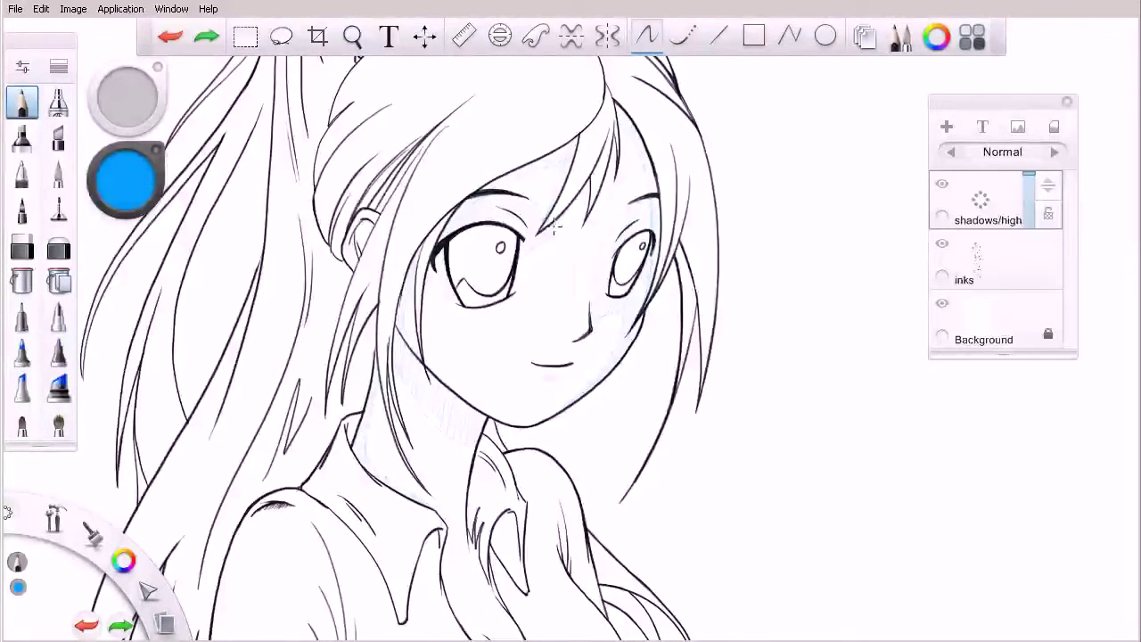
Step: Sketch light blue shading around the nose and across to the far cheek, cleaning it up with the eraser
key("ctrl+y")
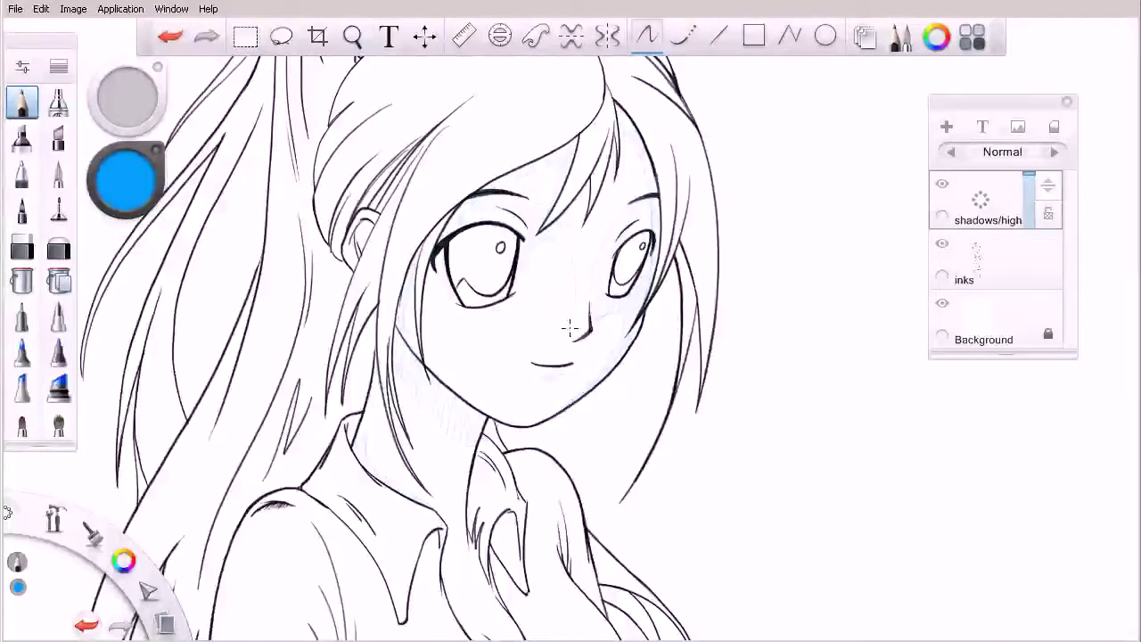
key("ctrl+z")
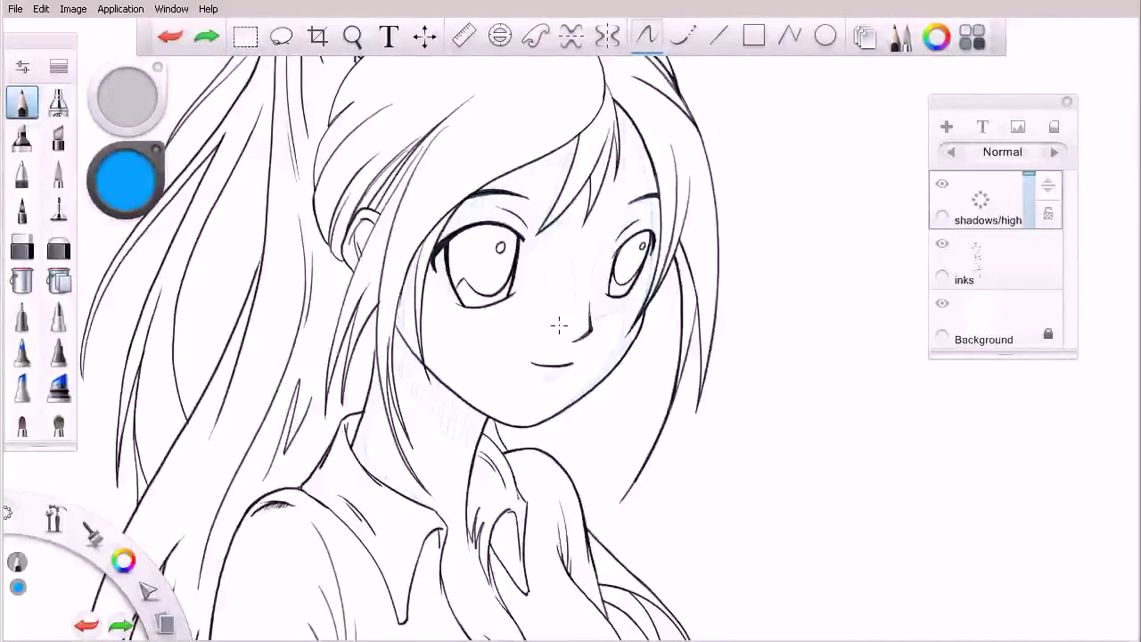
left_click_drag(574, 326, 640, 303)
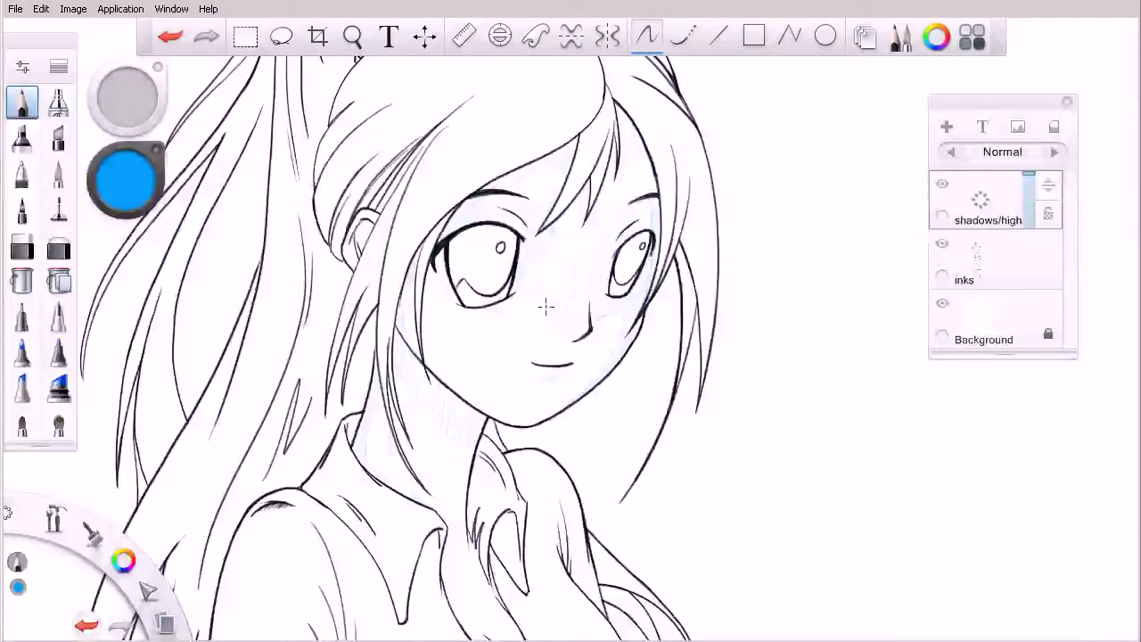
key("e")
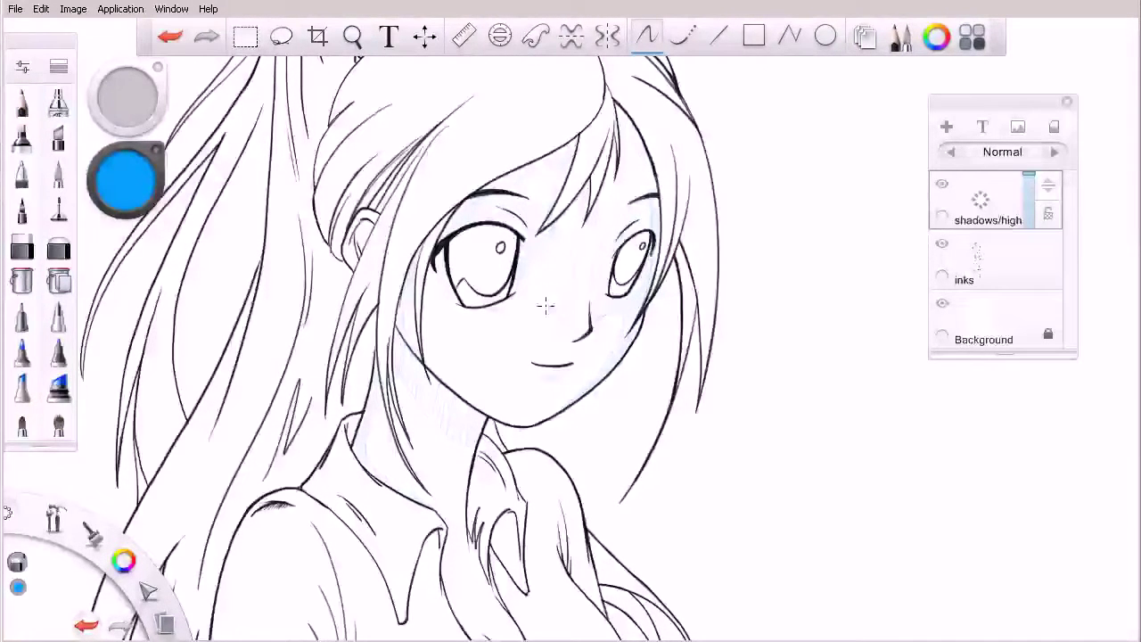
key("e")
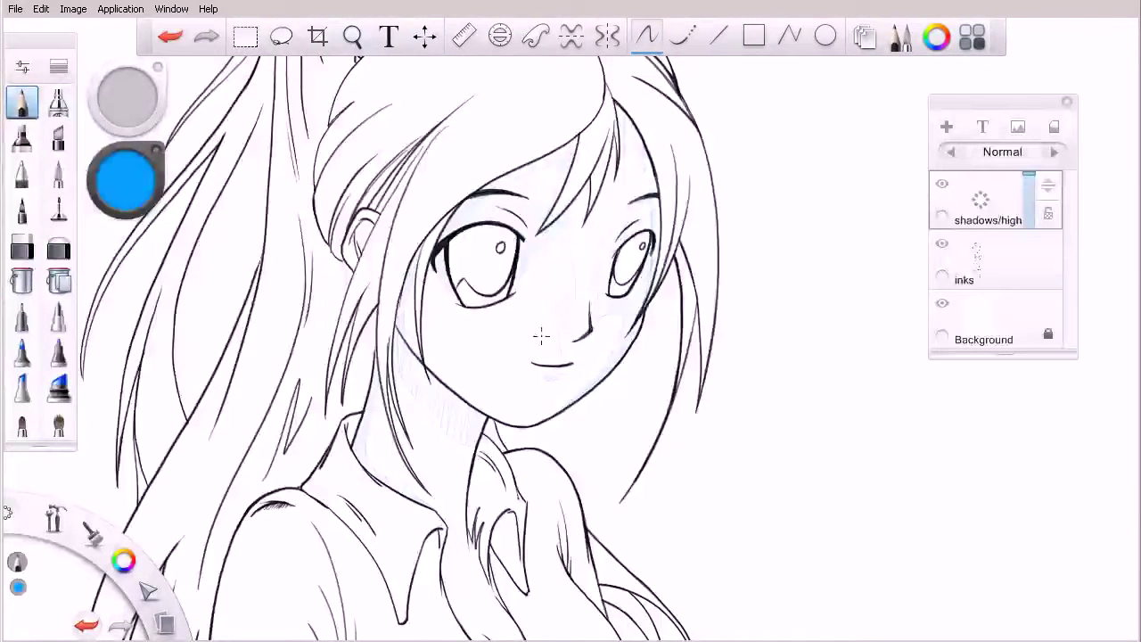
key("e")
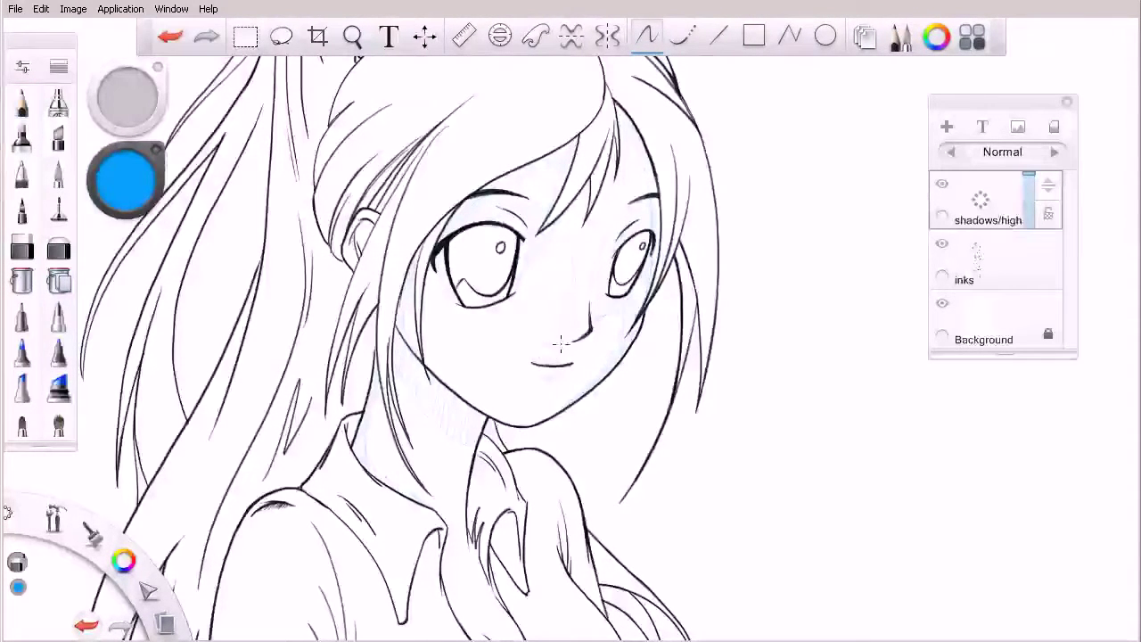
key("e")
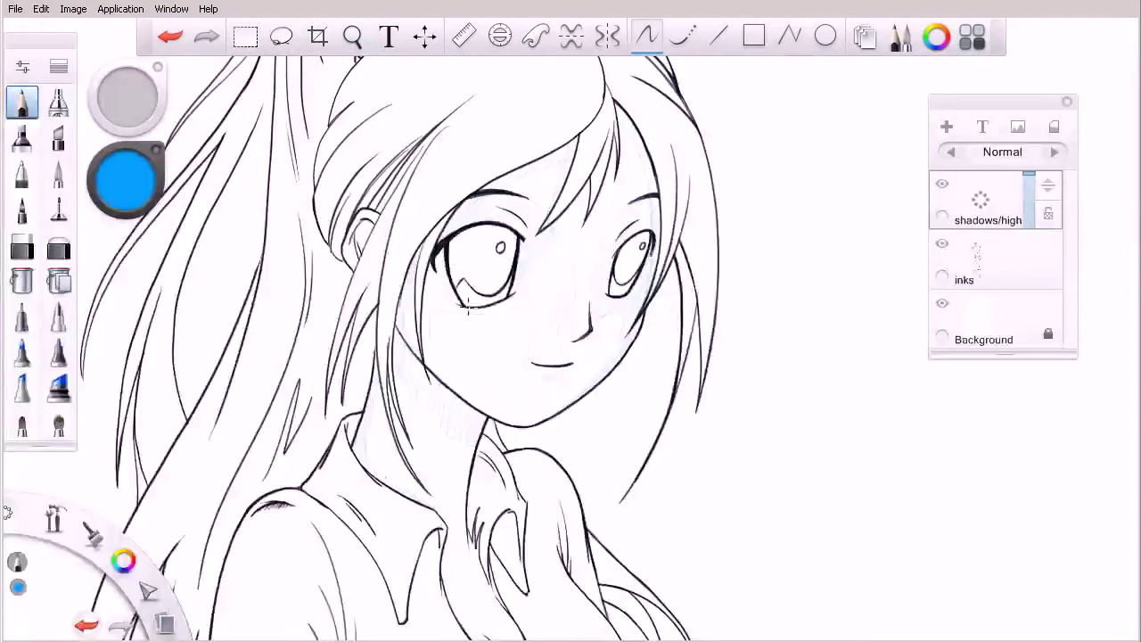
Step: Shade the inner sides of the shirt collar in light blue on both sides of the neck
key("space")
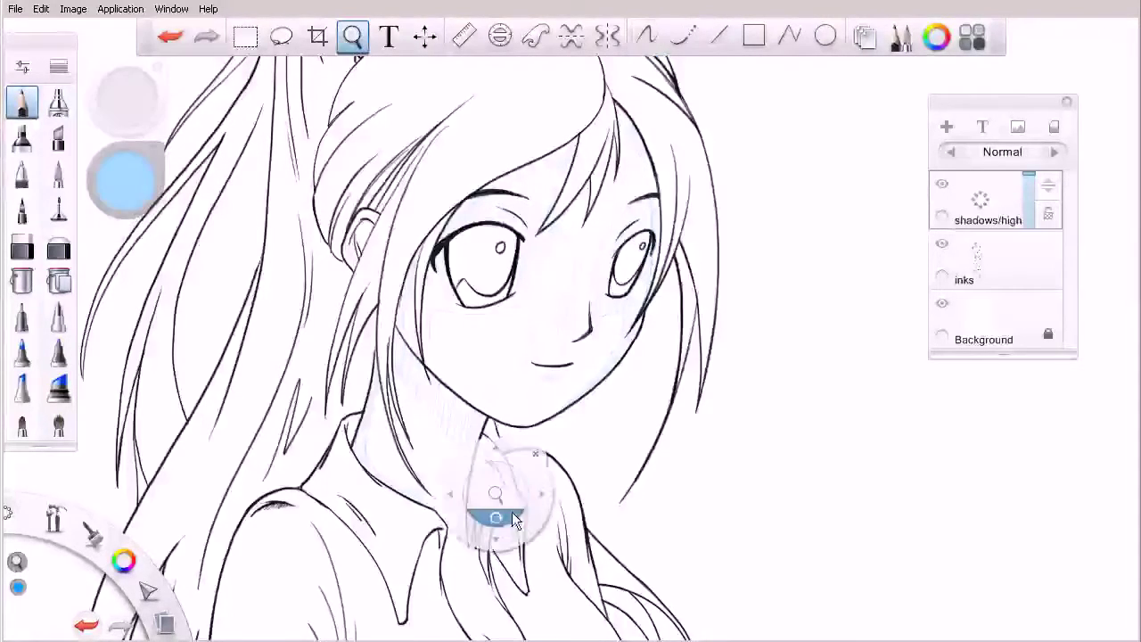
mouse_move(524, 519)
left_mouse_down()
mouse_move(556, 433)
mouse_move(517, 408)
left_mouse_up()
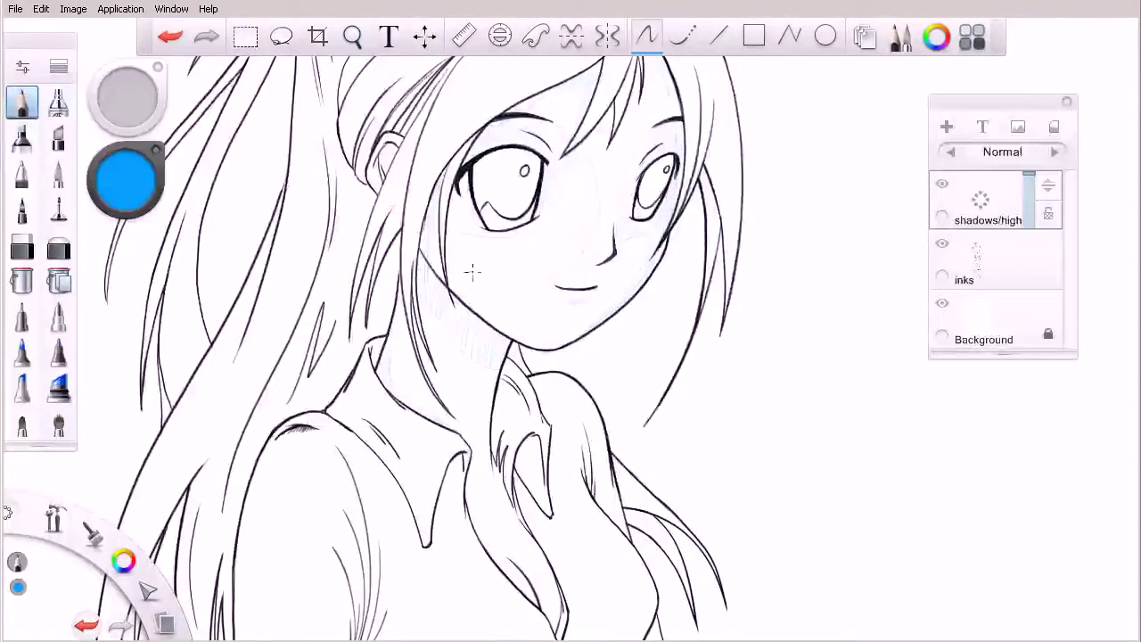
key("space")
left_click_drag(577, 531, 562, 512)
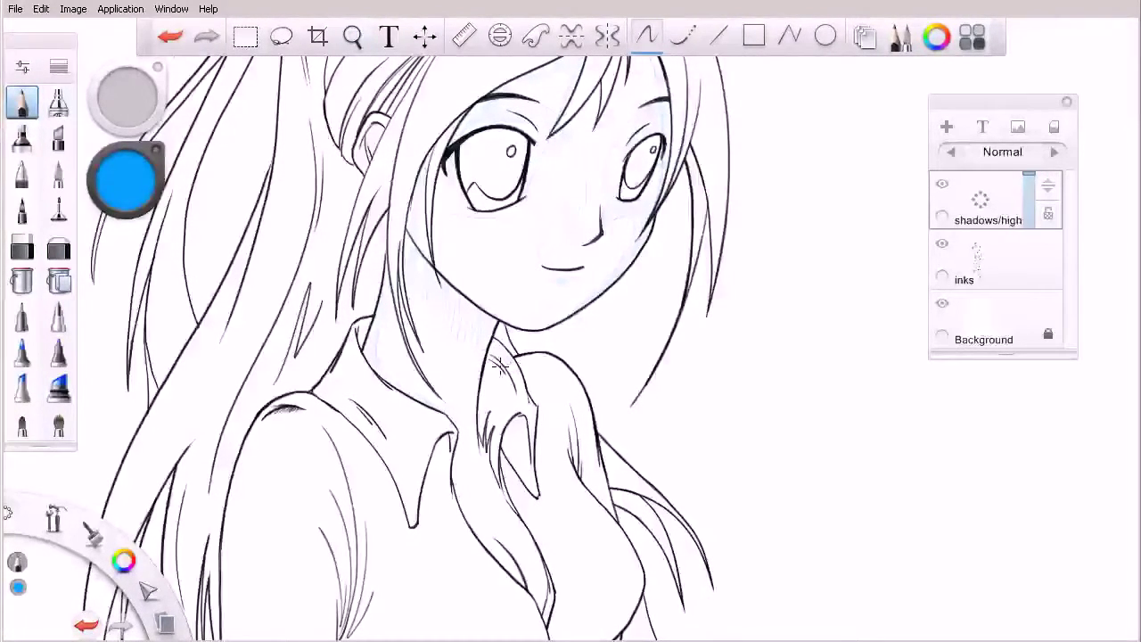
key("ctrl+z")
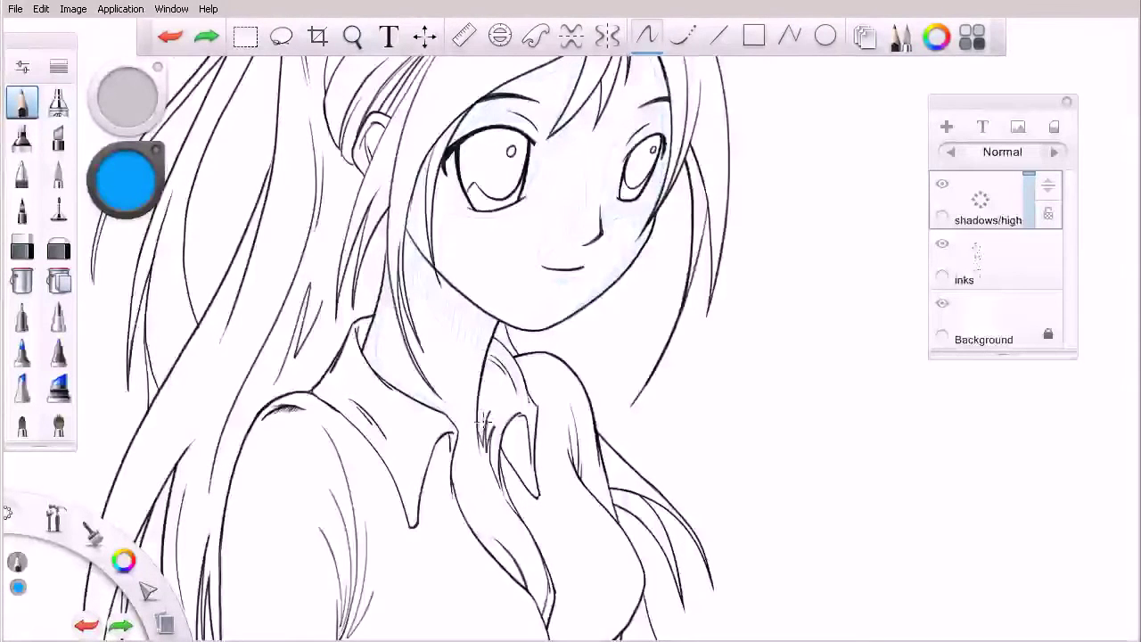
left_click_drag(492, 395, 502, 367)
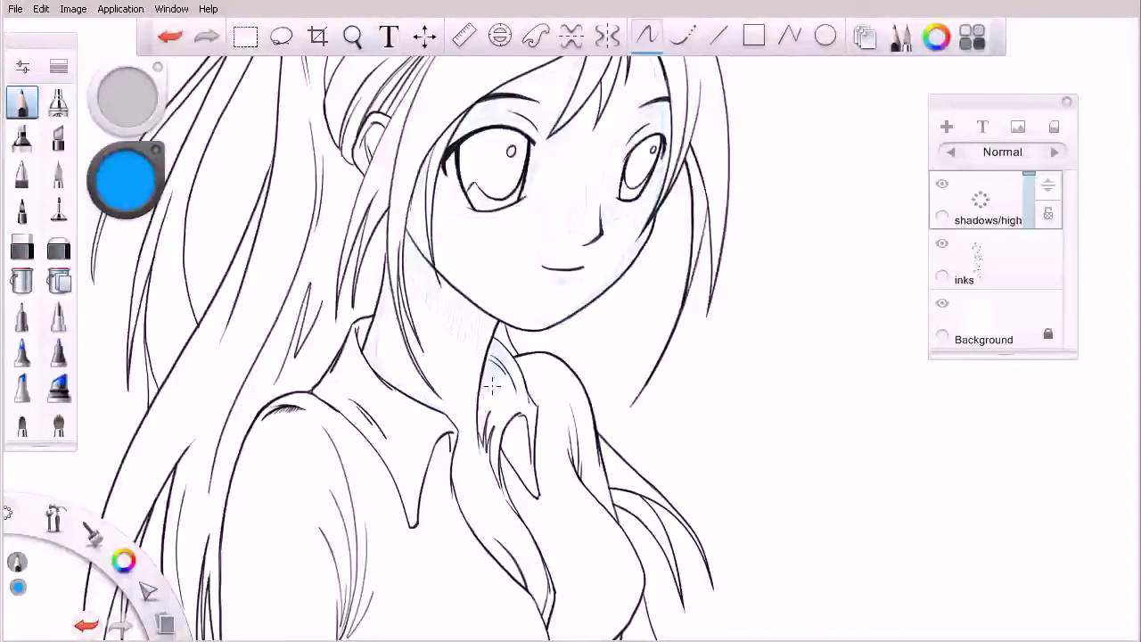
left_click_drag(492, 386, 482, 416)
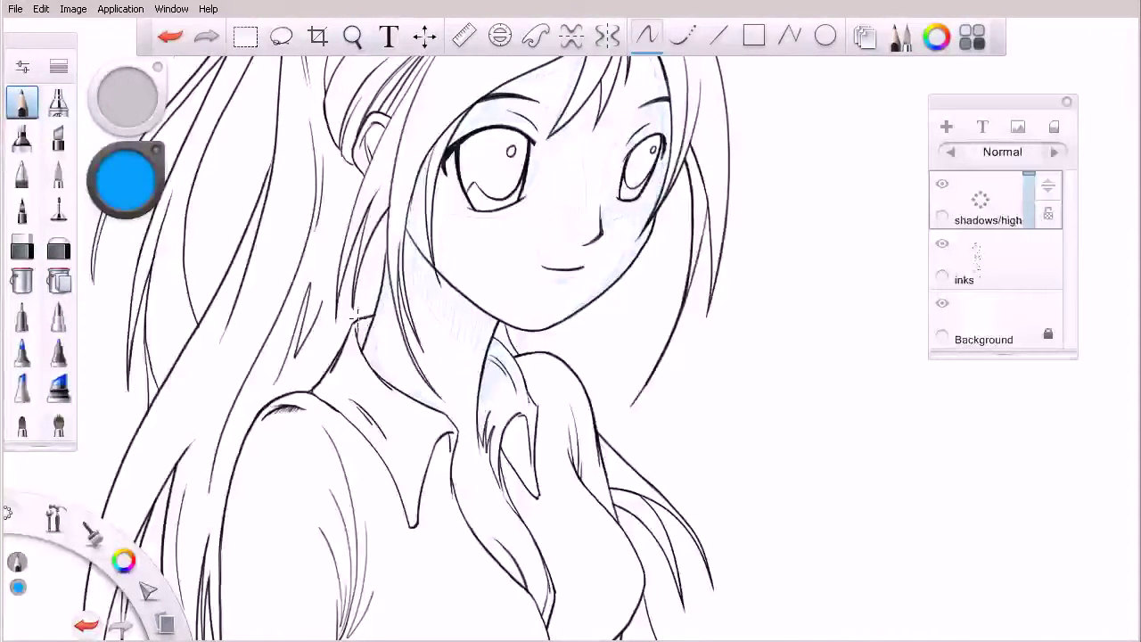
left_click_drag(367, 322, 404, 378)
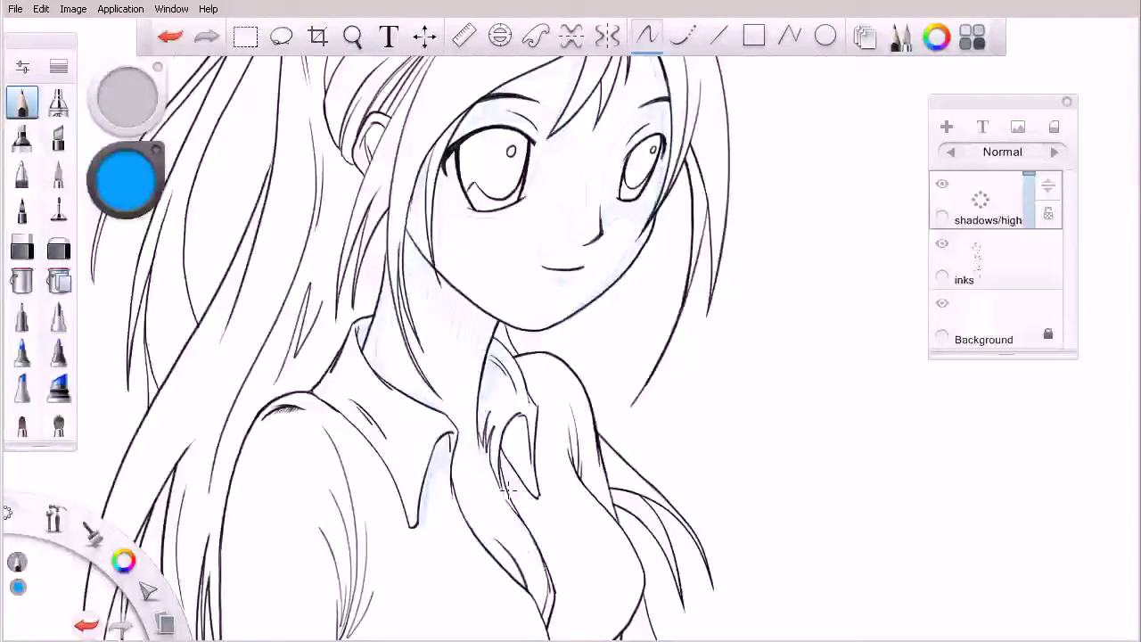
Step: Shade the ear and the near cheek beside the side lock of hair in light blue
key("space")
mouse_move(518, 269)
left_mouse_down()
mouse_move(529, 429)
mouse_move(517, 471)
left_mouse_up()
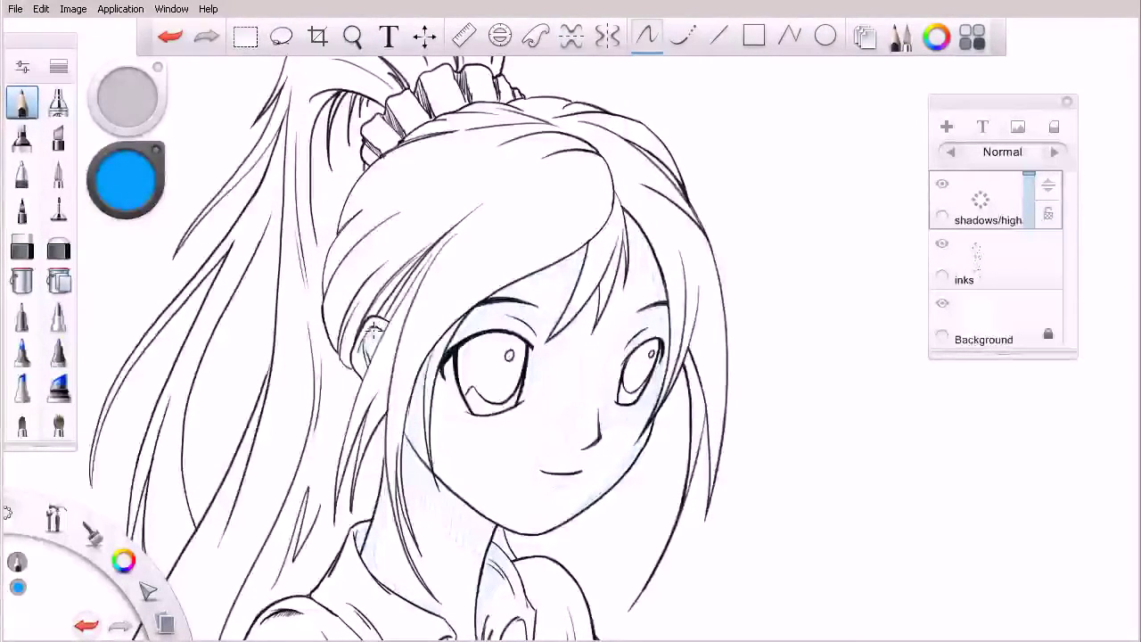
key("space")
left_click_drag(642, 520, 615, 459)
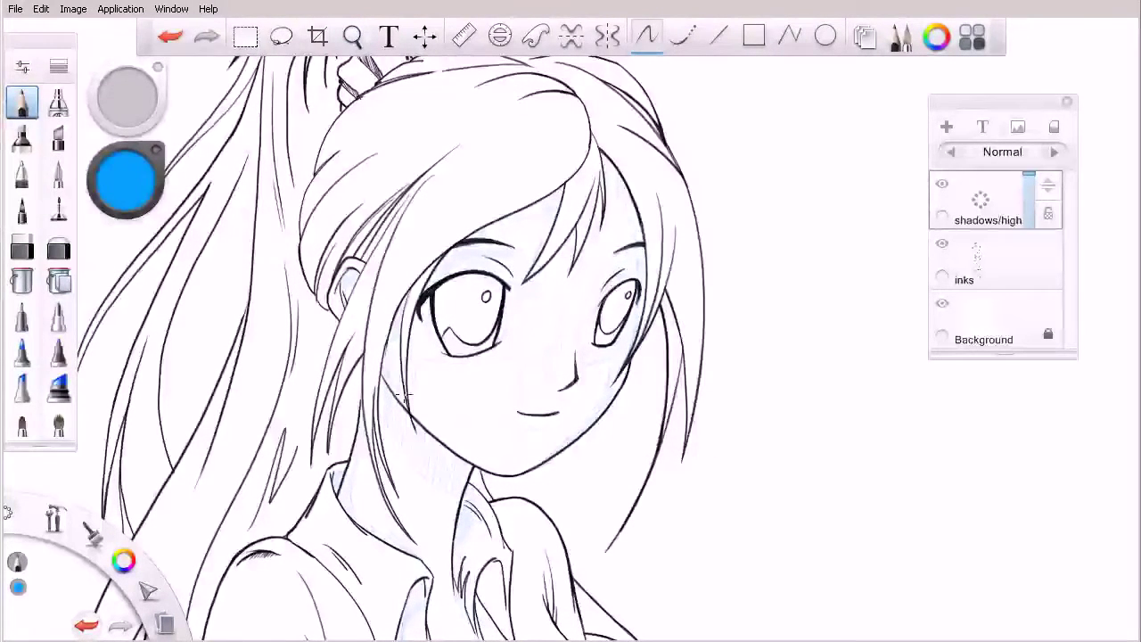
key("ctrl+z")
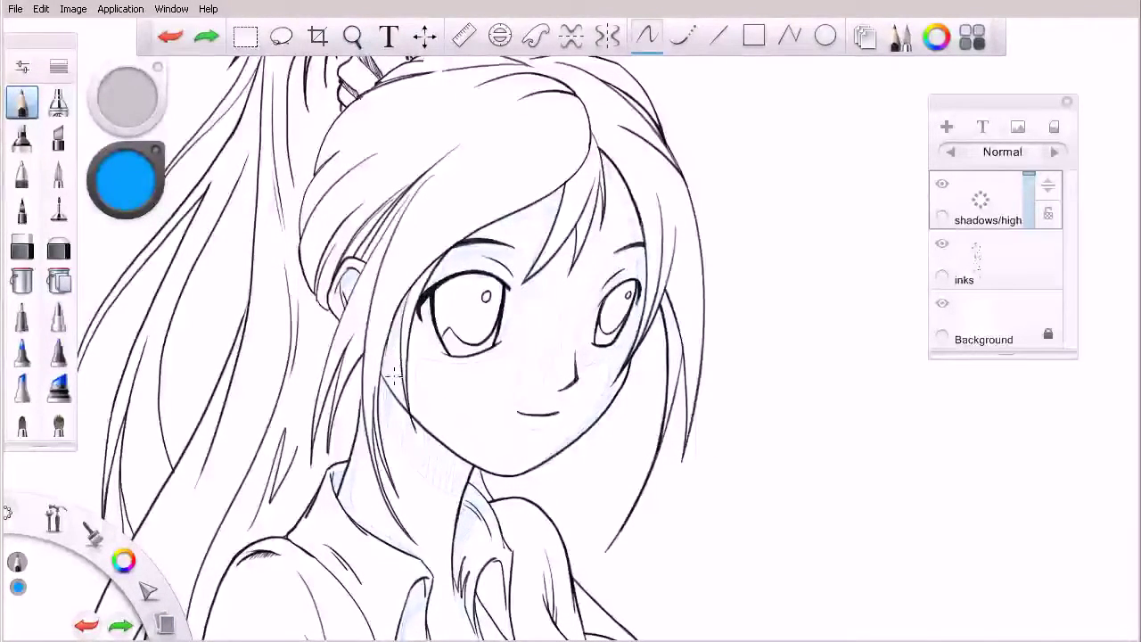
key("ctrl+y")
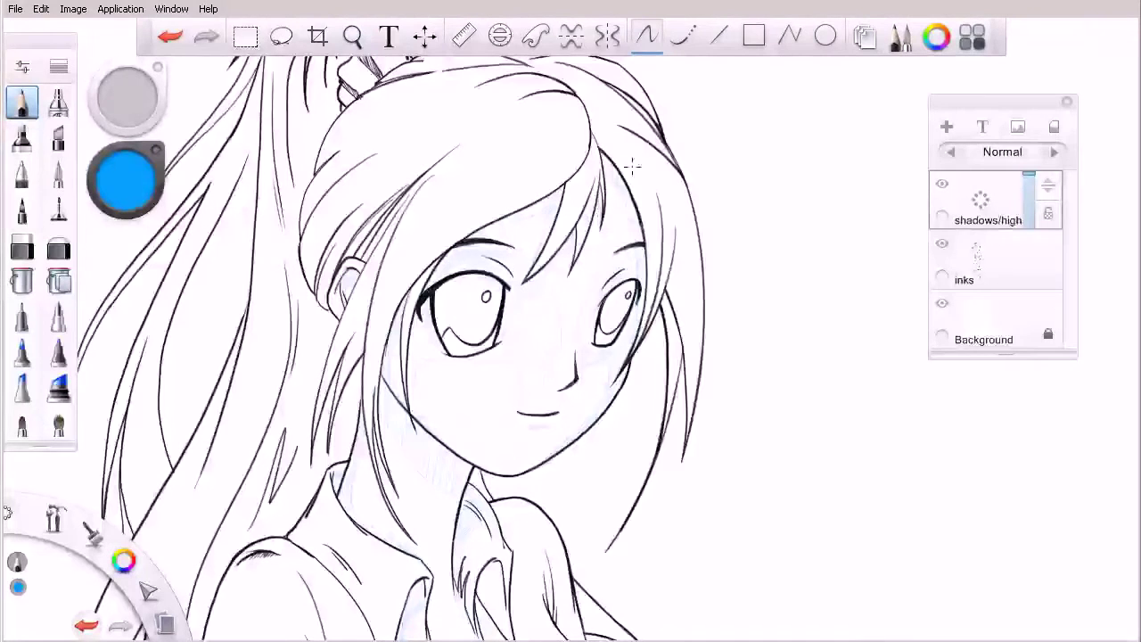
Step: Undo the last stroke and add stronger blue cast shadows on the forehead beneath the pointed tips of the bangs
key("ctrl+z")
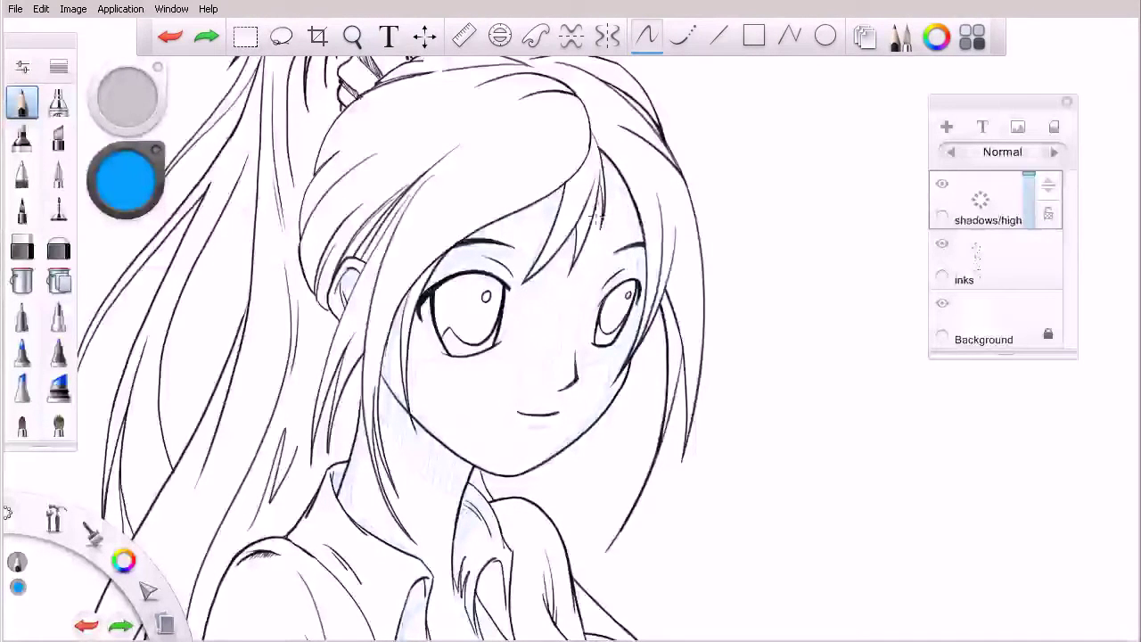
left_click_drag(602, 186, 597, 224)
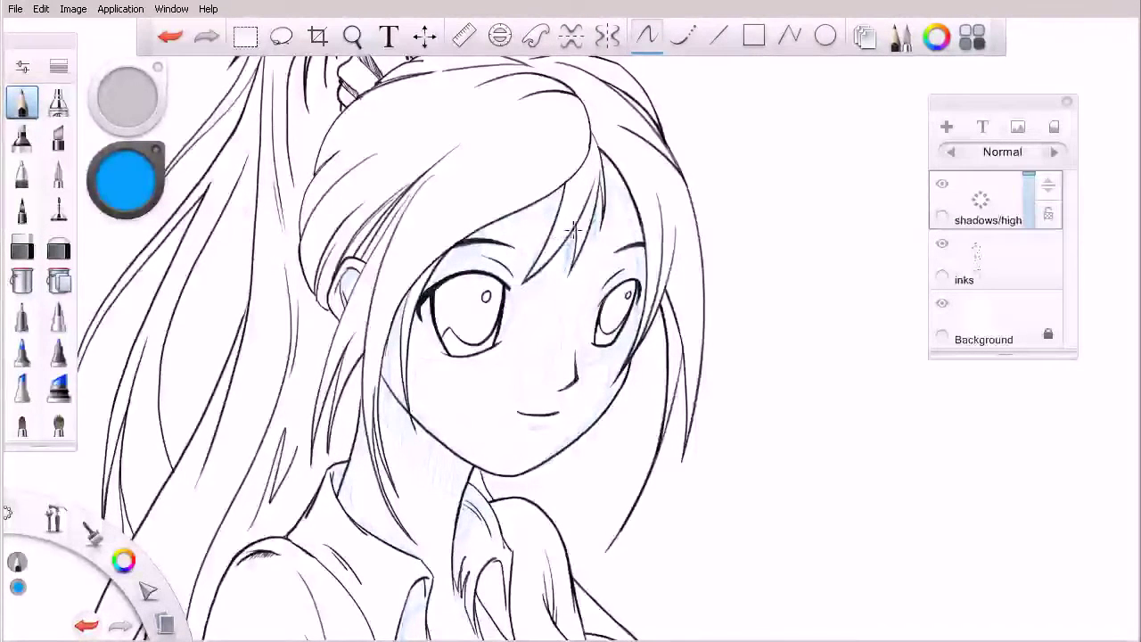
left_click_drag(575, 231, 570, 266)
scroll(542, 276, "down", 3)
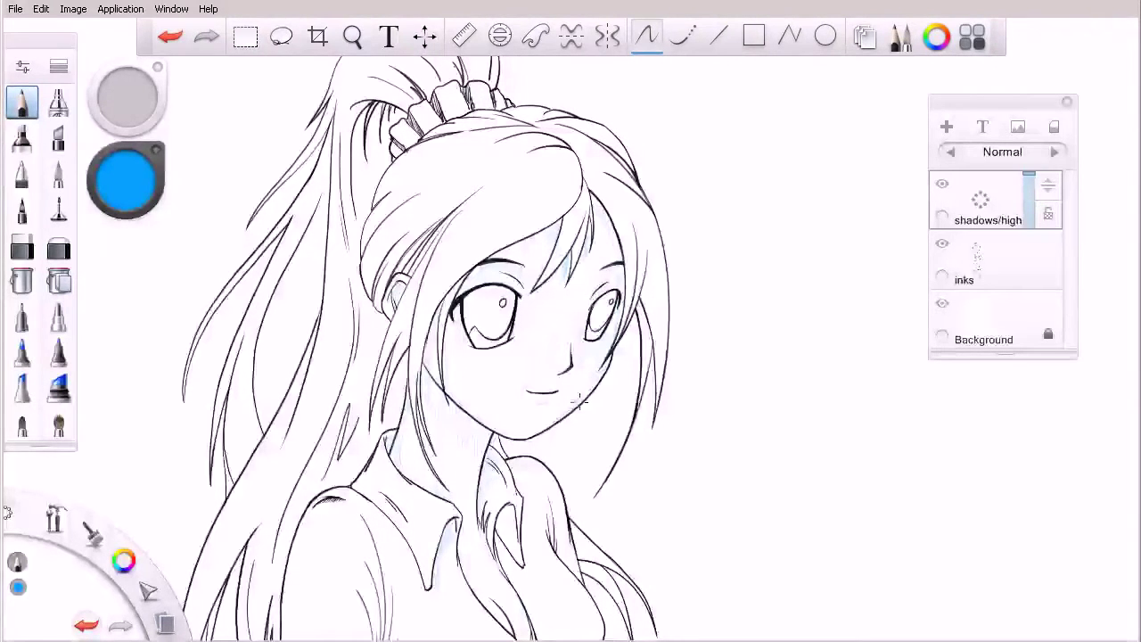
Step: Strengthen the light blue shading on the far side of the face and around the chin below the mouth
left_click_drag(524, 348, 591, 353)
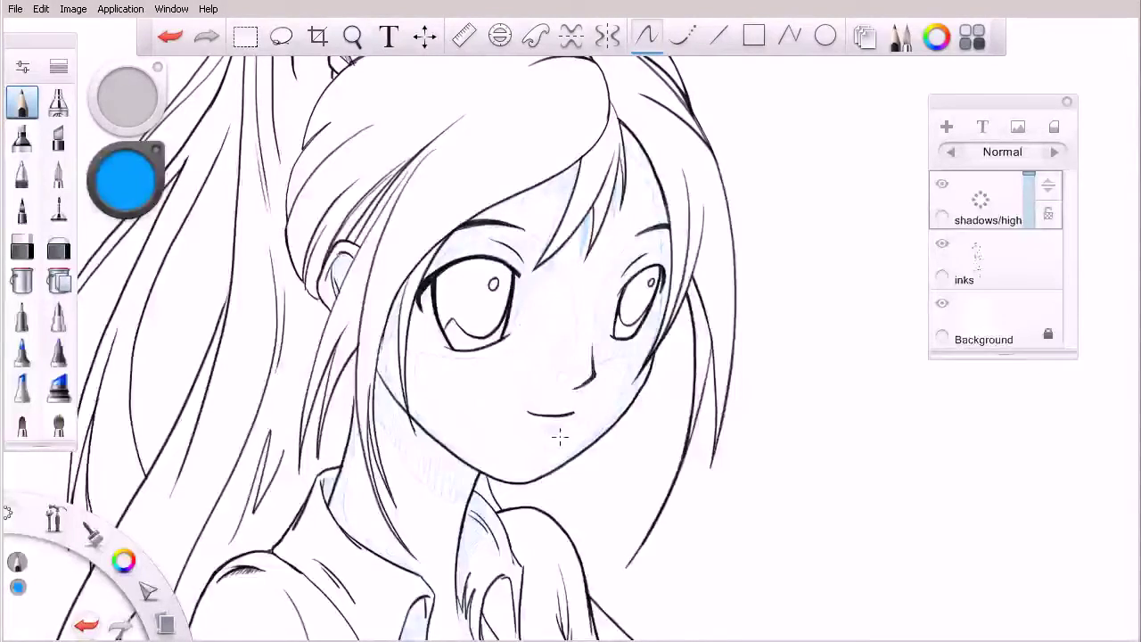
left_click_drag(593, 419, 529, 453)
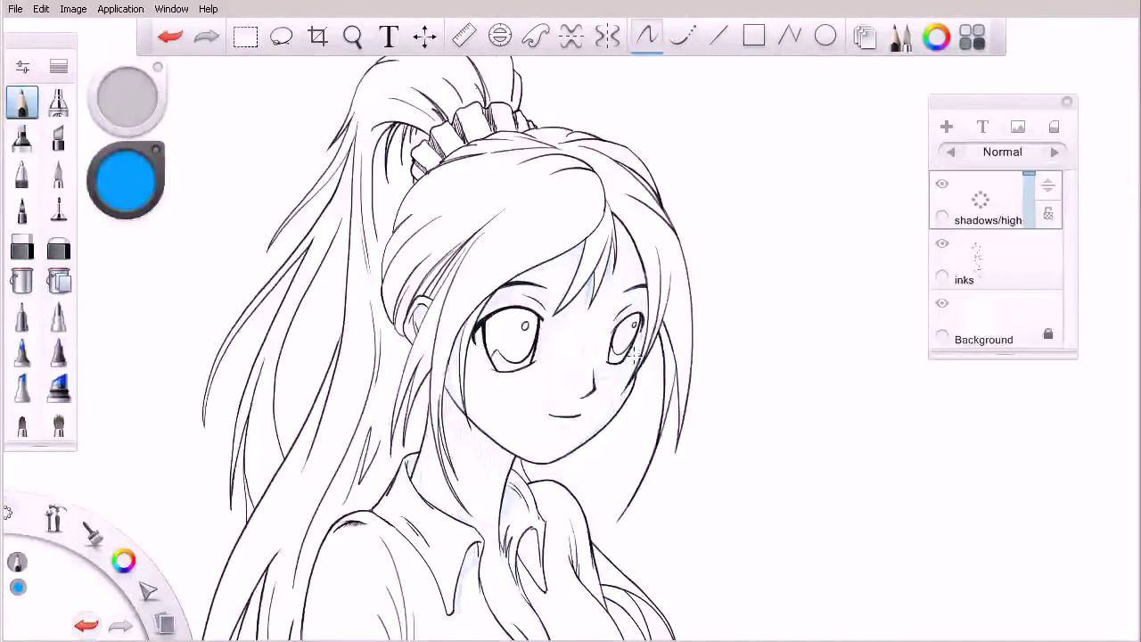
key("space")
left_click_drag(655, 396, 608, 382)
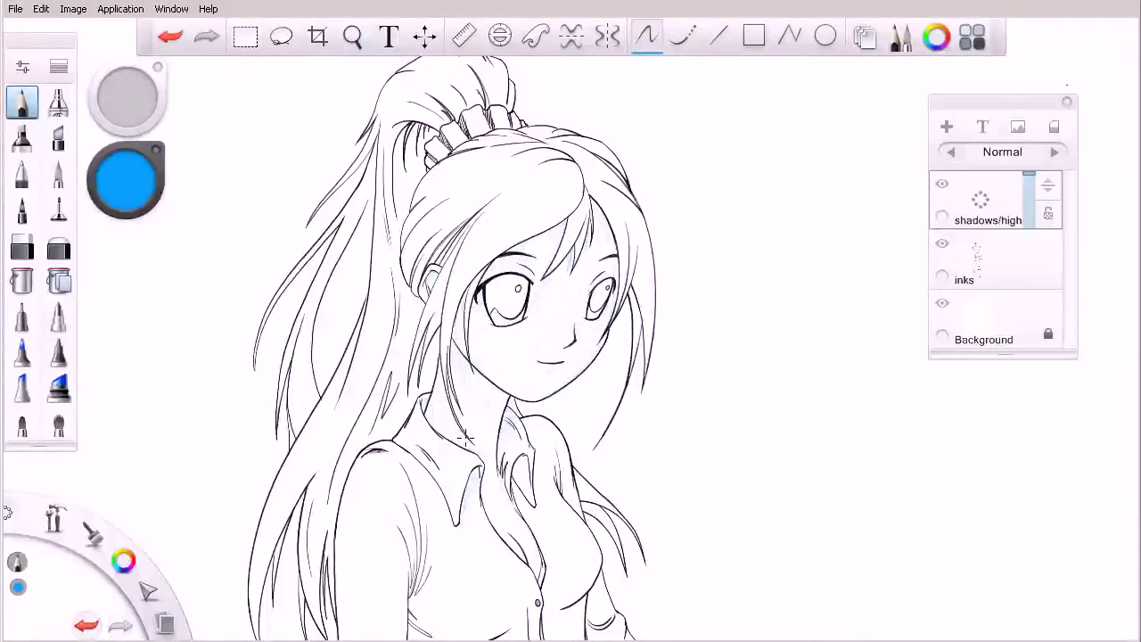